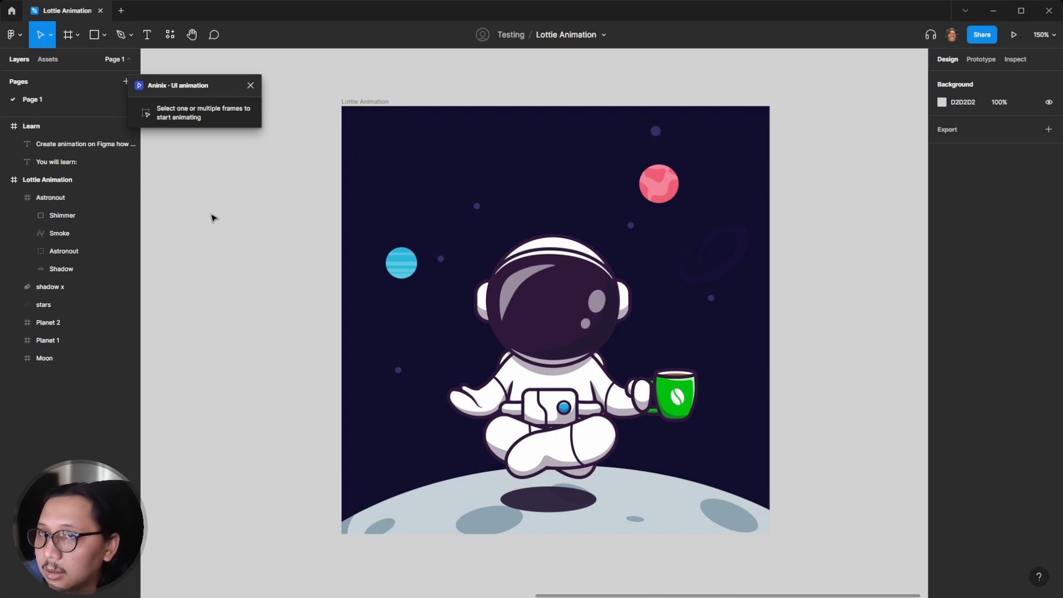
Step: Create an Aninix animation project from the Lottie Animation frame and reposition the plugin window
drag(170, 86, 207, 81)
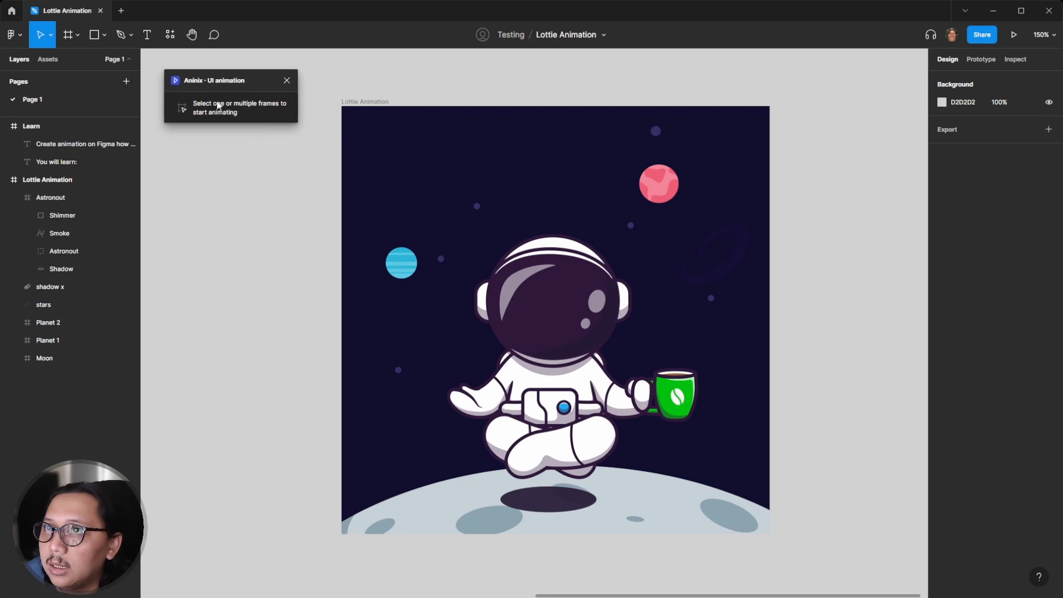
click(364, 102)
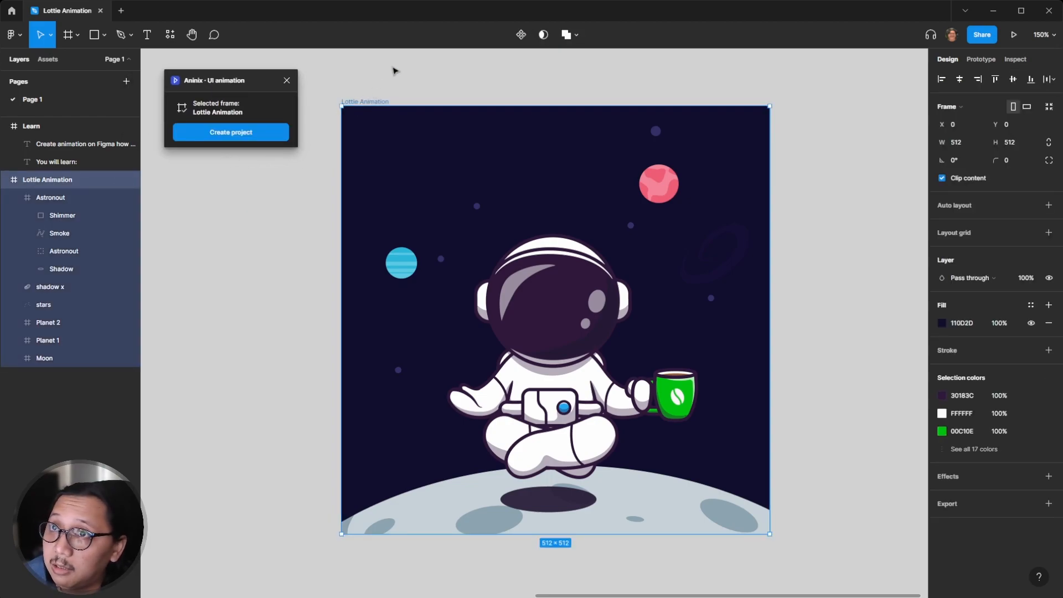
click(241, 142)
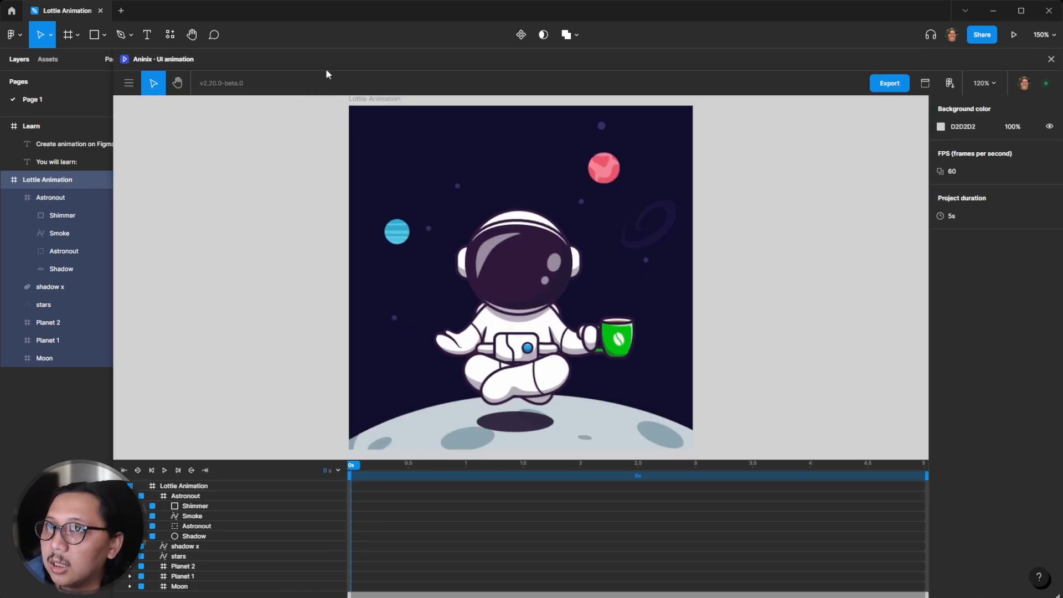
drag(320, 61, 275, 48)
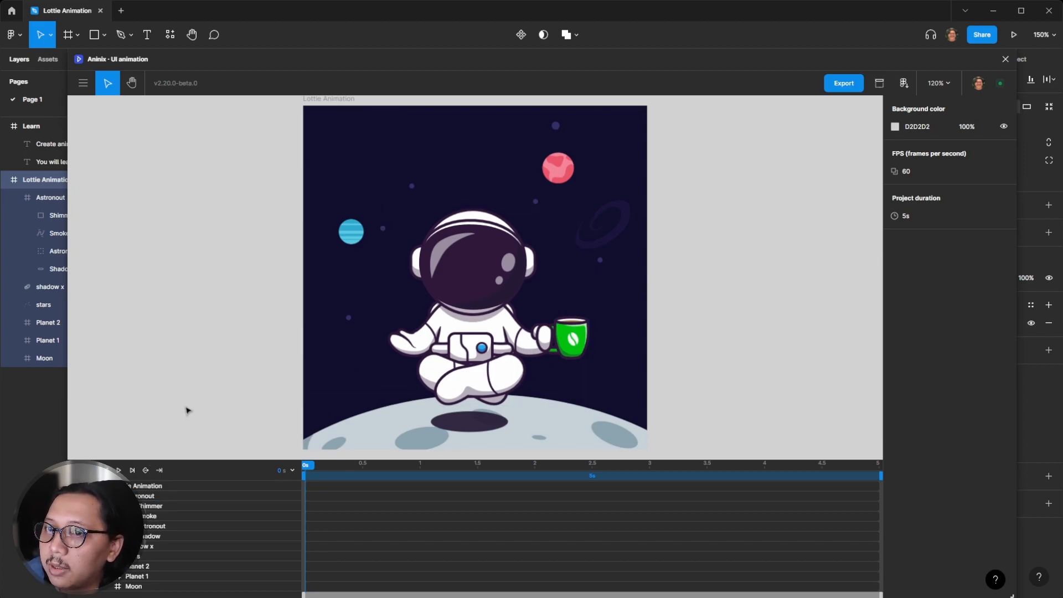
Step: Move the outer Astronaut layer horizontally to X 5 and add a position keyframe at 0 s
click(146, 497)
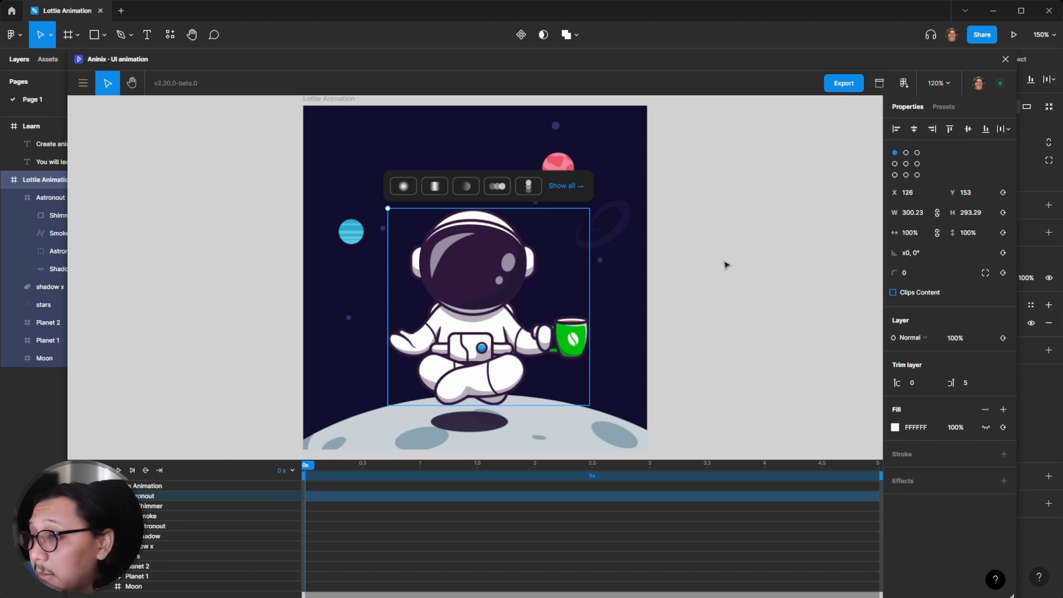
click(726, 265)
click(483, 272)
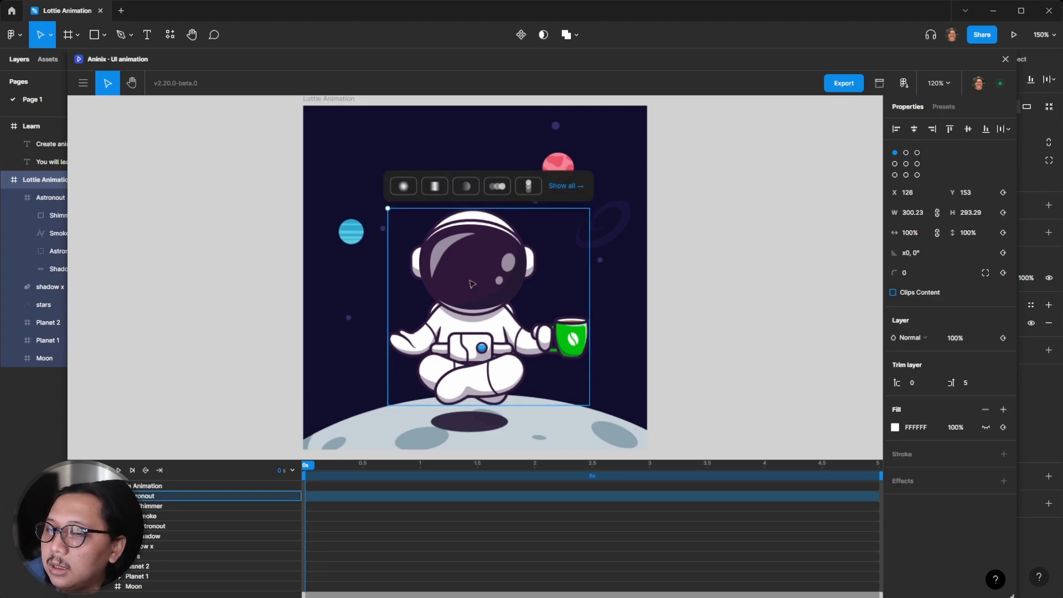
drag(470, 278, 396, 278)
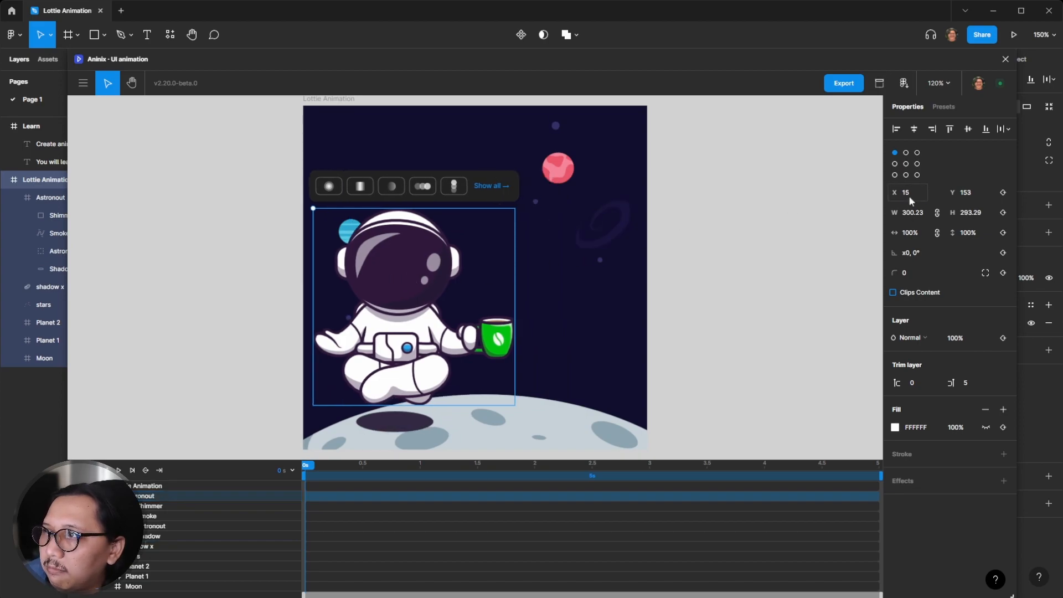
key(Return)
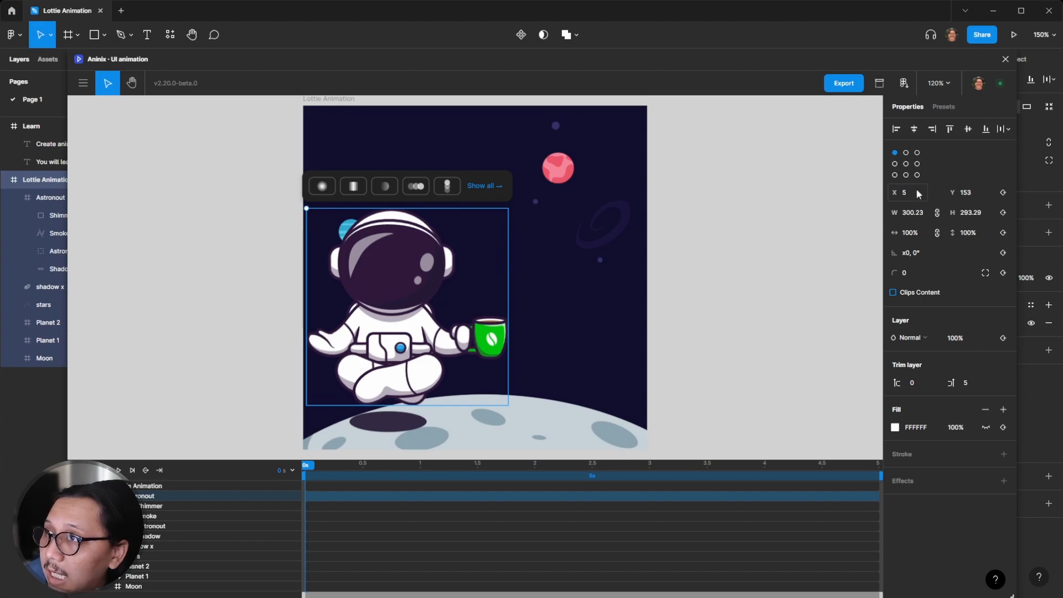
click(1003, 192)
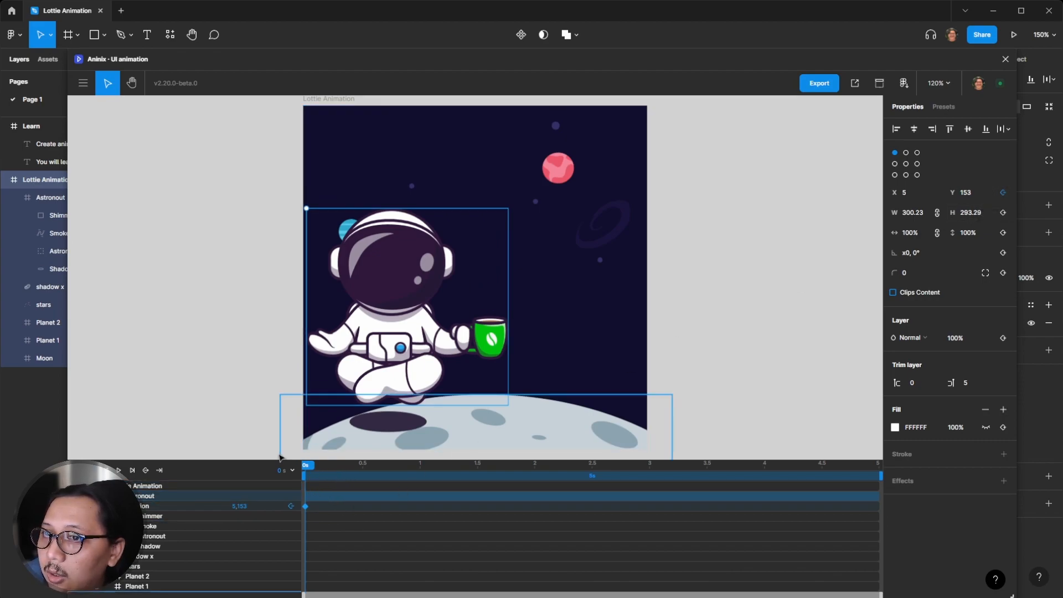
Step: Set the project duration to 4 seconds
click(223, 427)
click(922, 217)
text(4)
key(Return)
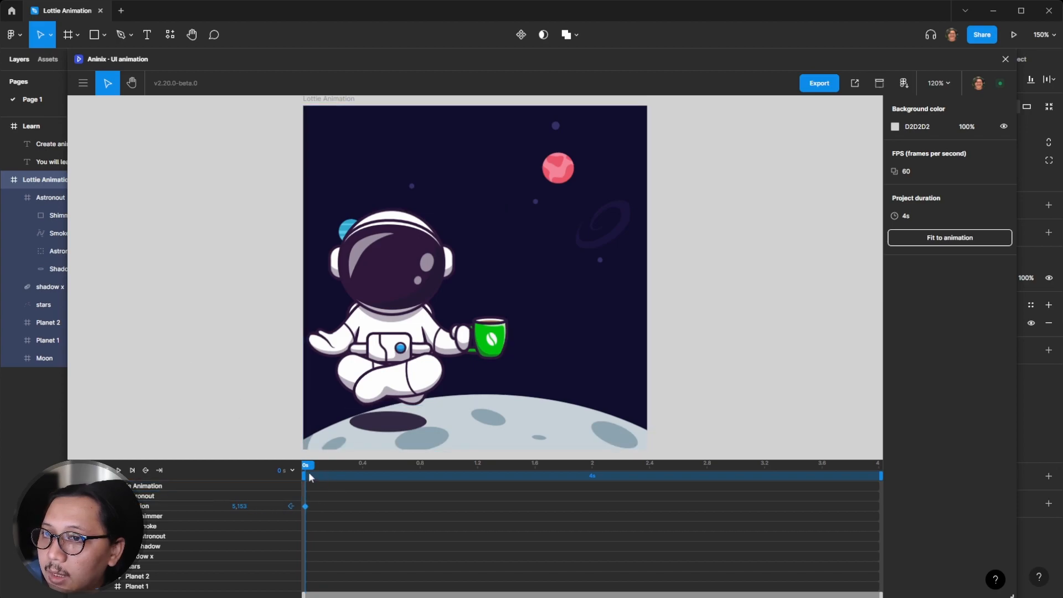
Step: Add an Astronaut position keyframe at 2 s and set its X position to 200
drag(307, 473, 591, 483)
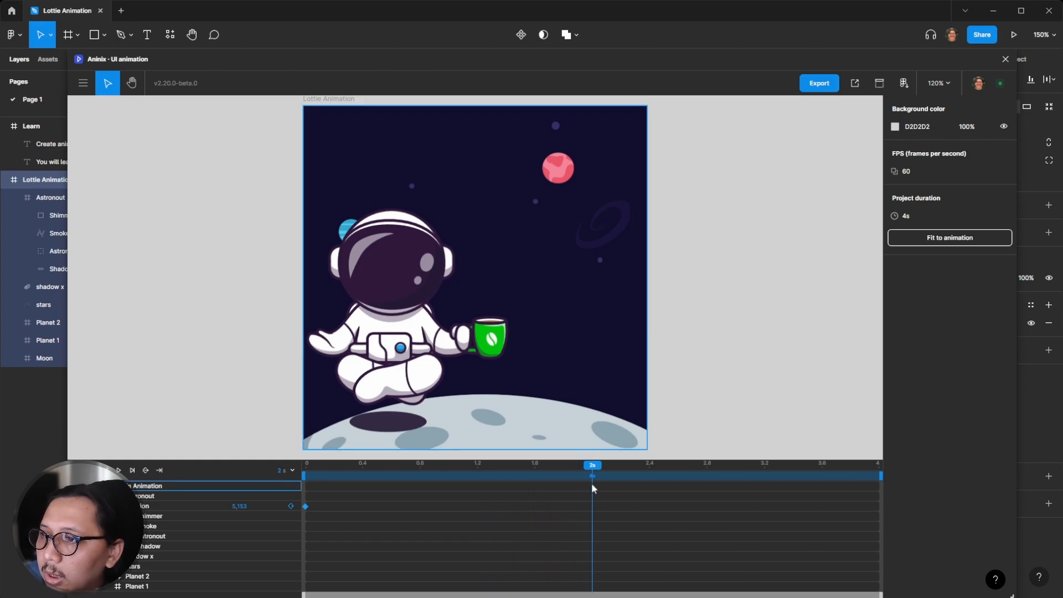
click(290, 505)
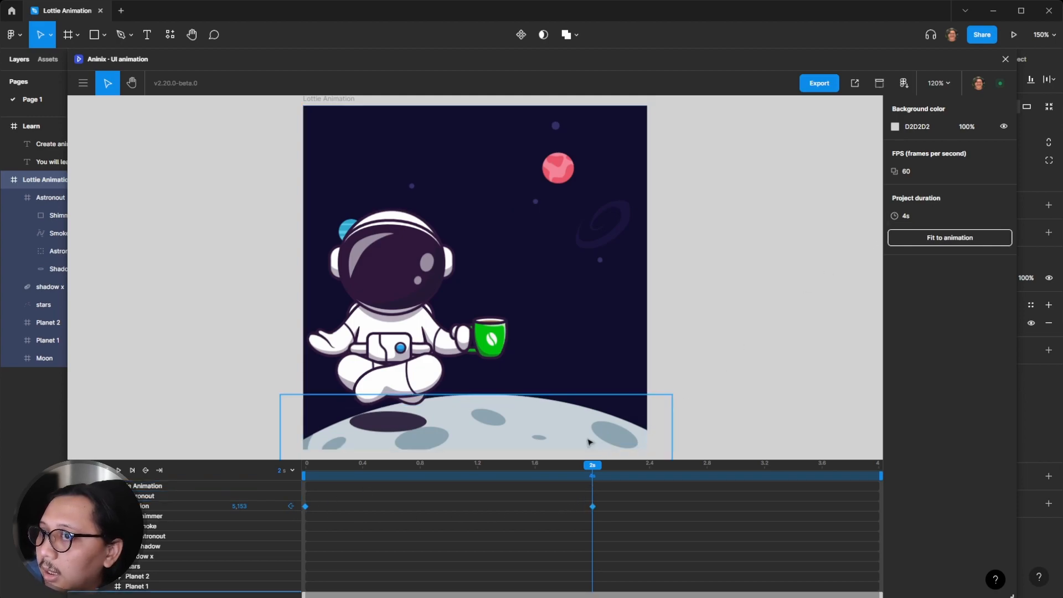
click(593, 506)
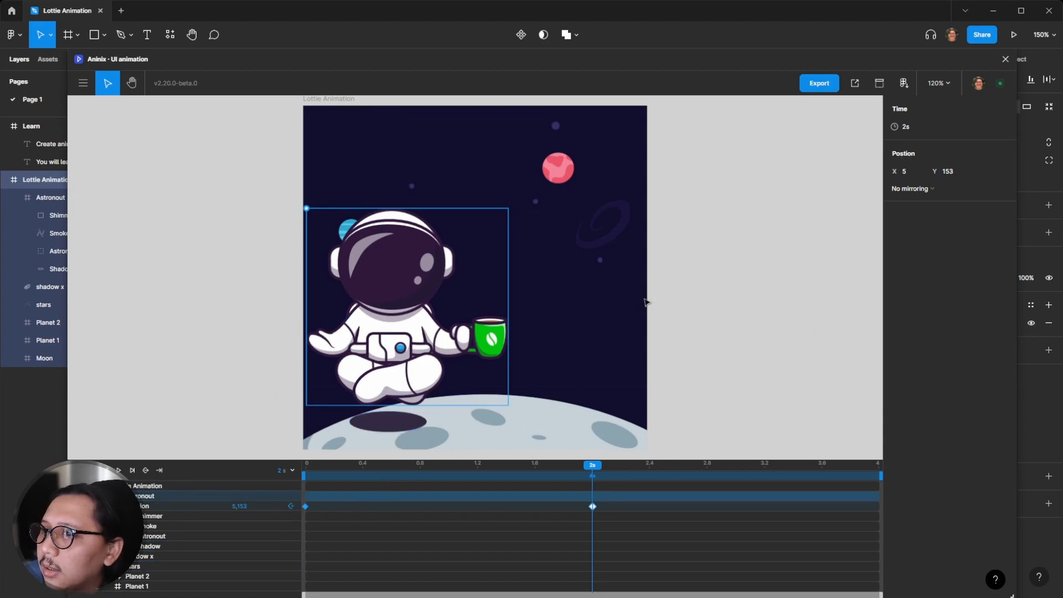
drag(894, 173, 912, 171)
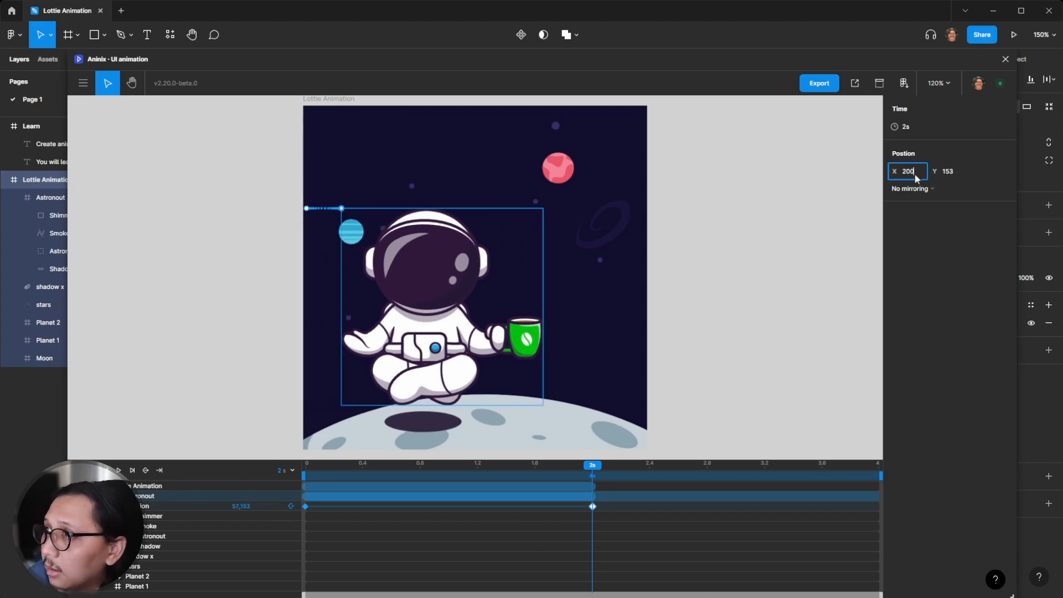
text(200)
key(Return)
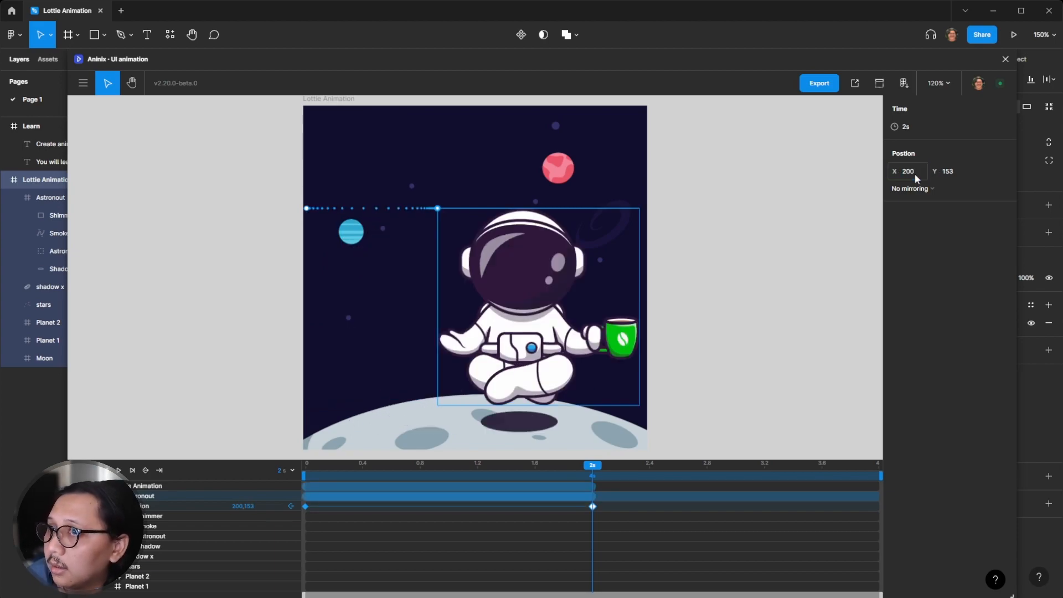
Step: Play the Astronaut's movement from the start to check the shift between the first two keyframes
click(308, 470)
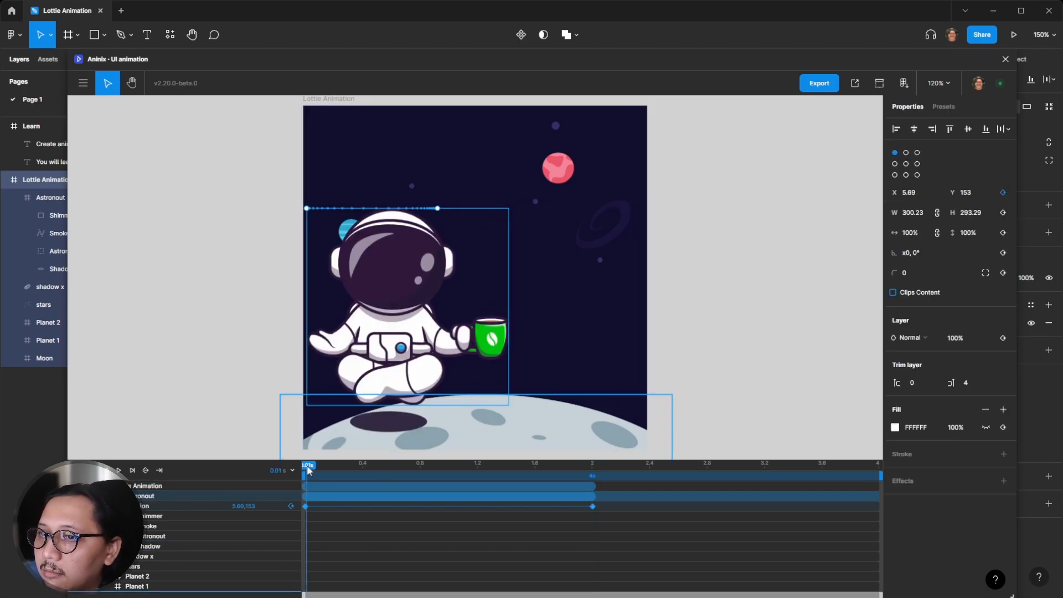
key(space)
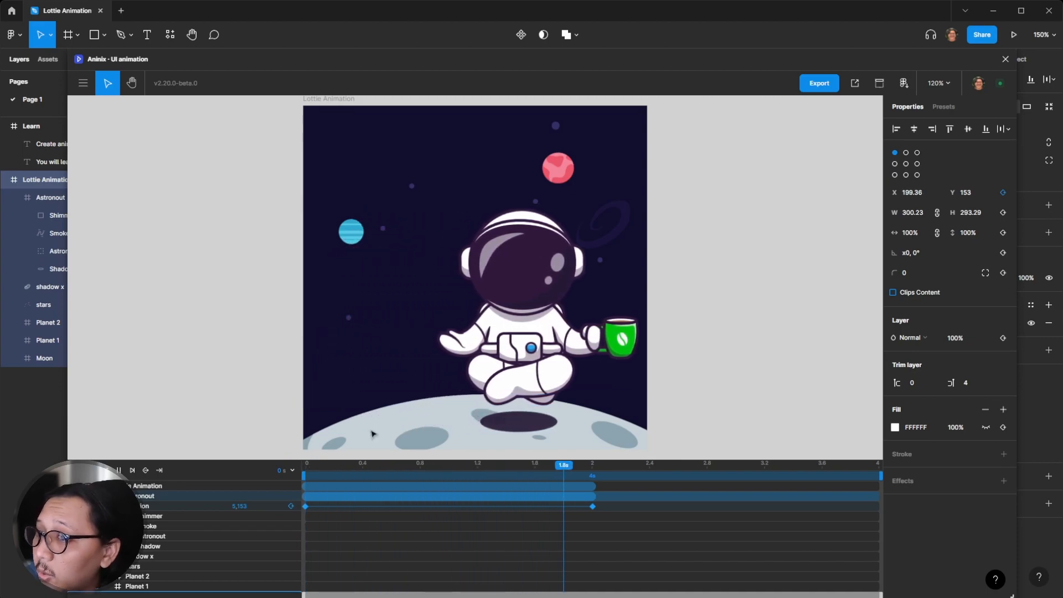
key(space)
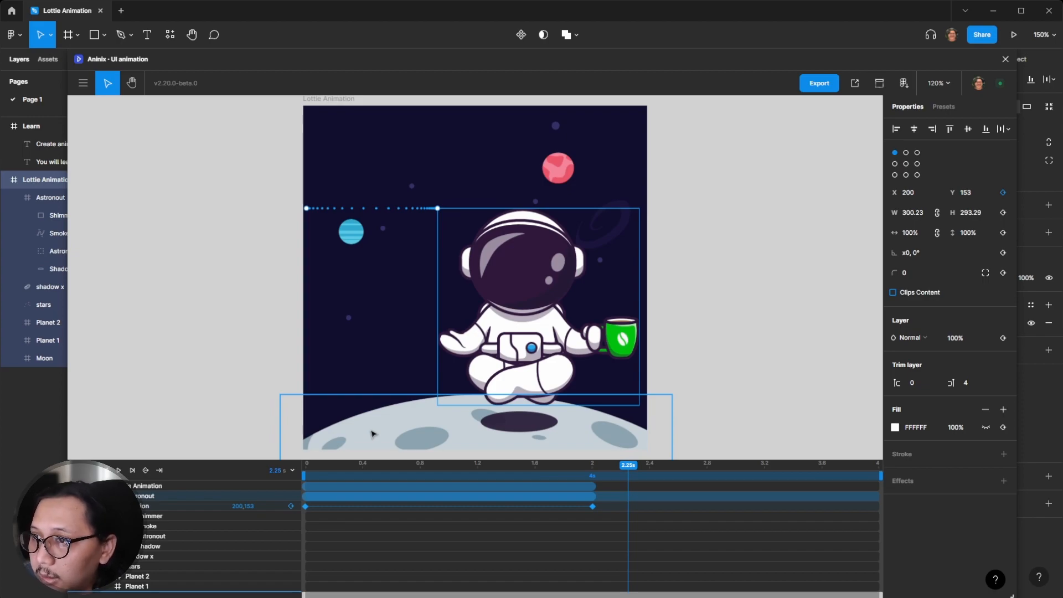
click(750, 368)
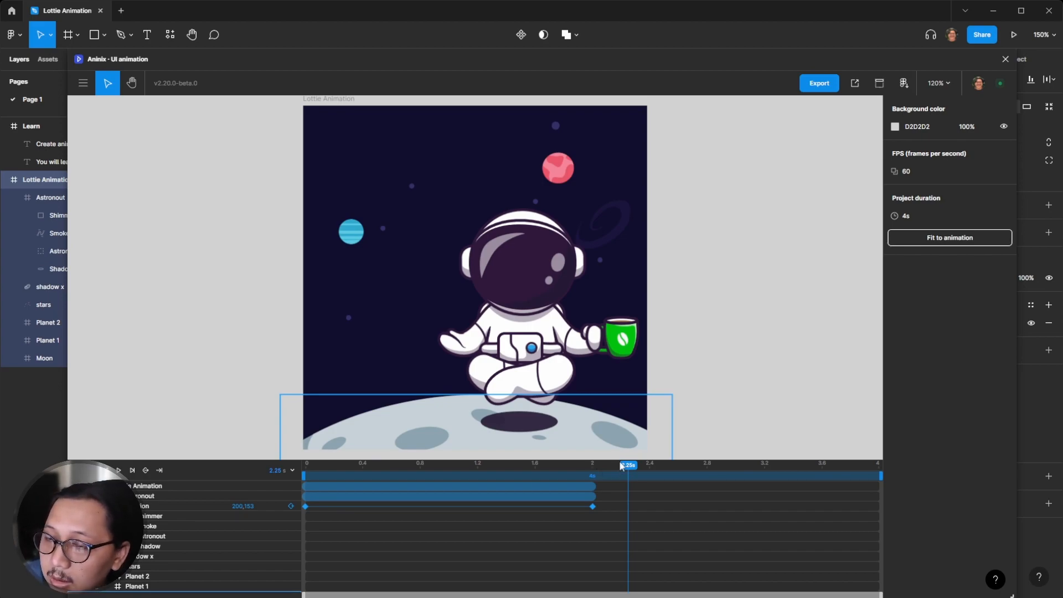
Step: Add an Astronaut position keyframe at 4 s with X 5, matching the keyframe at 0 s
click(306, 507)
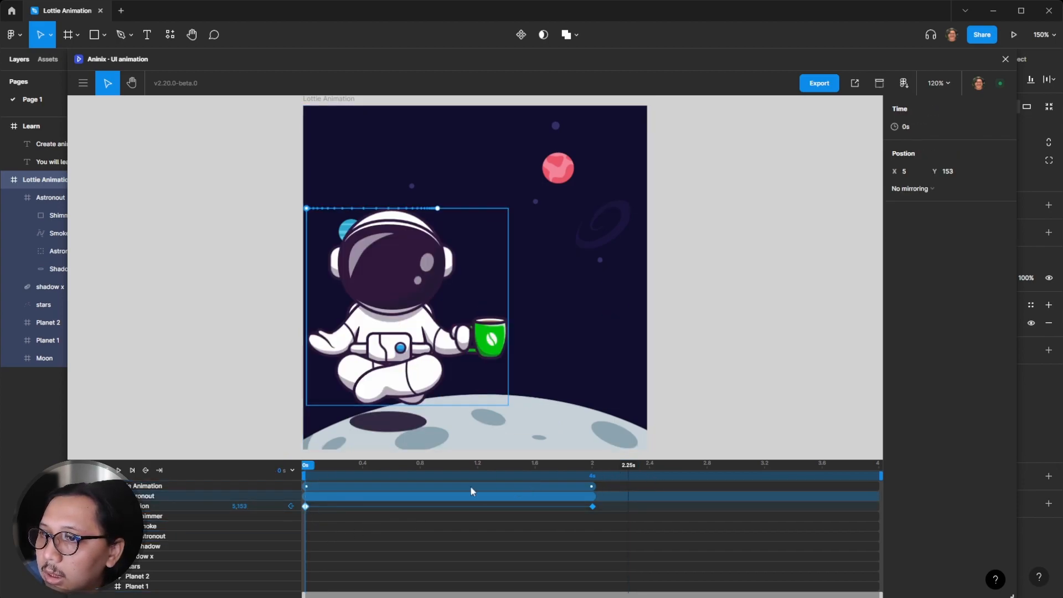
mouse_move(869, 467)
mouse_down()
mouse_move(749, 473)
mouse_move(882, 474)
mouse_up()
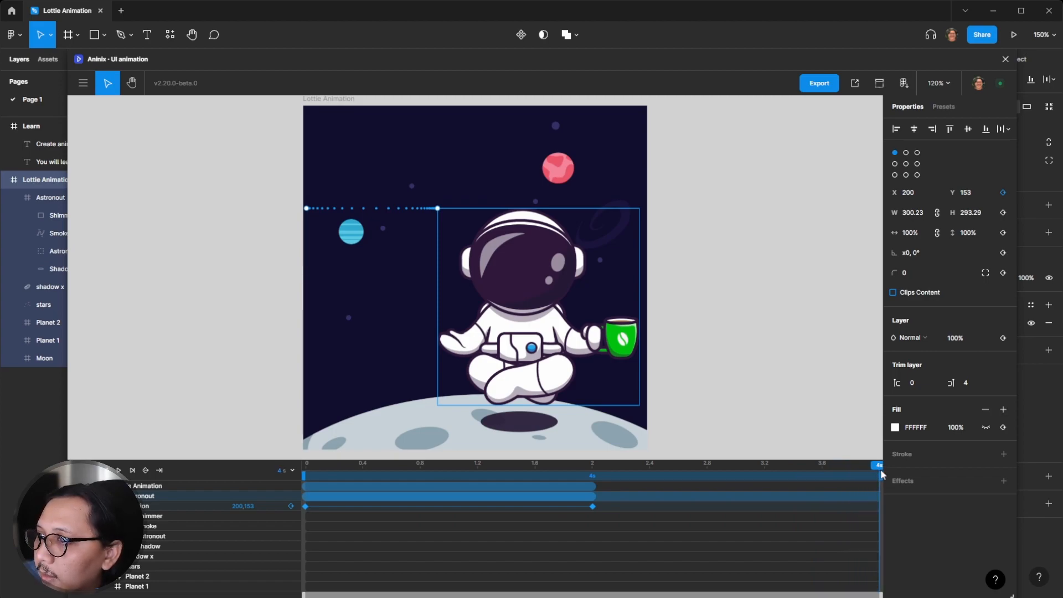
click(290, 506)
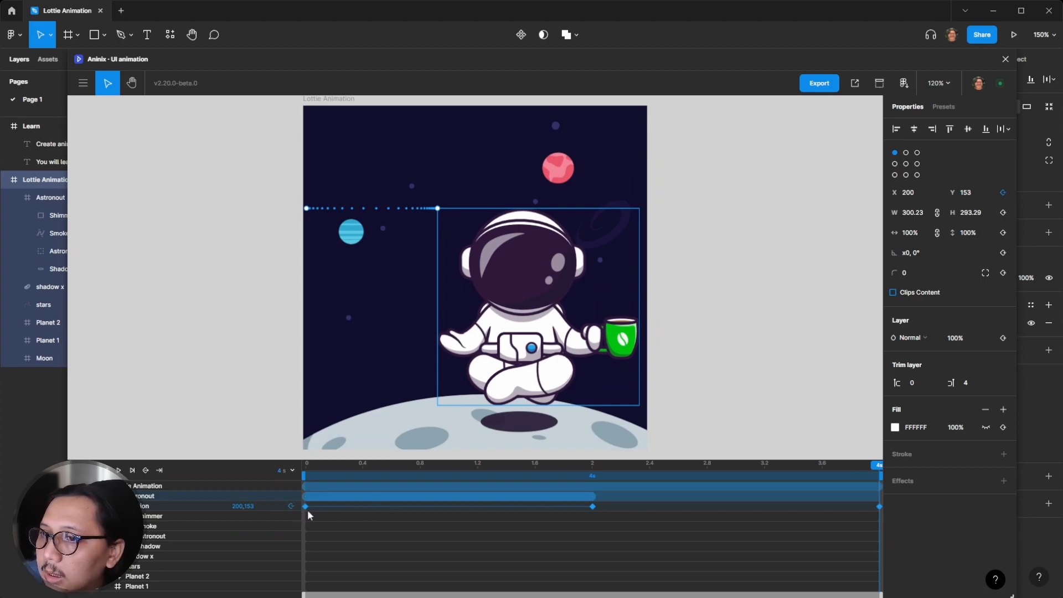
click(306, 506)
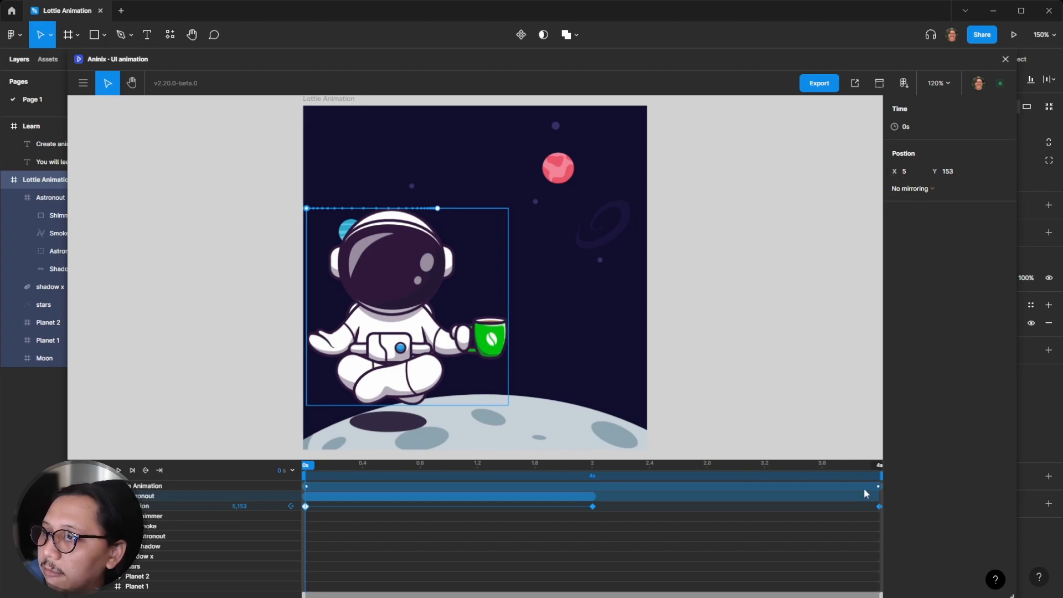
click(879, 507)
click(924, 175)
key(Return)
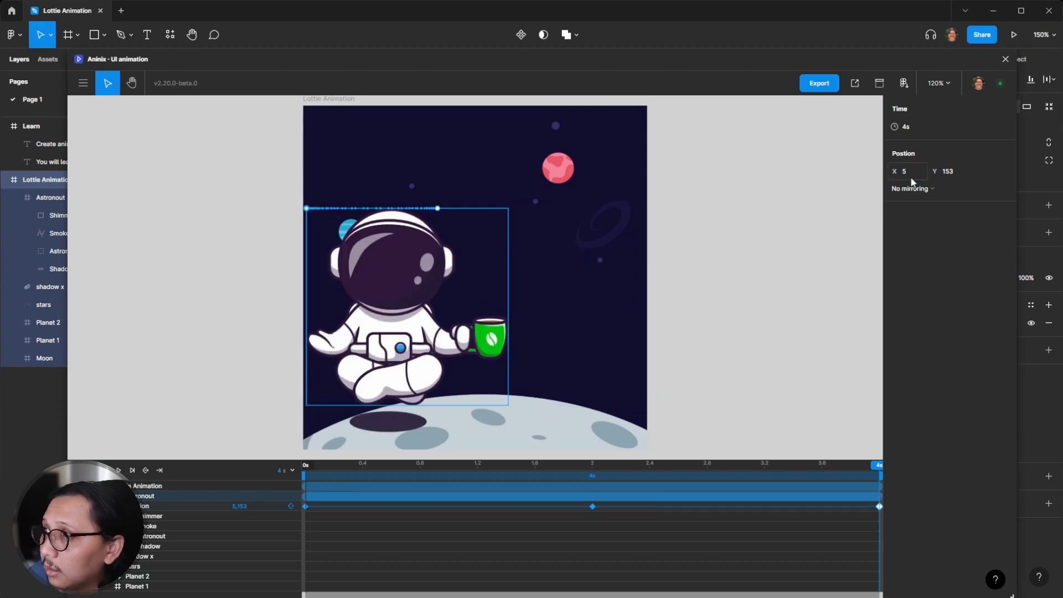
Step: Preview the full 4-second back-and-forth movement of the Astronaut, and clear the layer selection
drag(312, 469, 305, 469)
key(space)
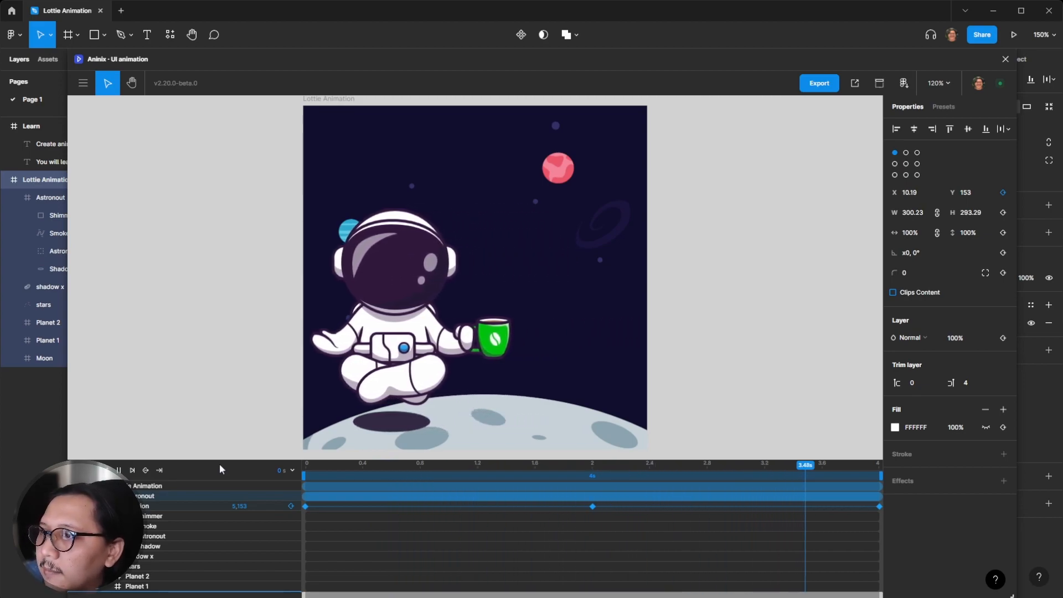
key(space)
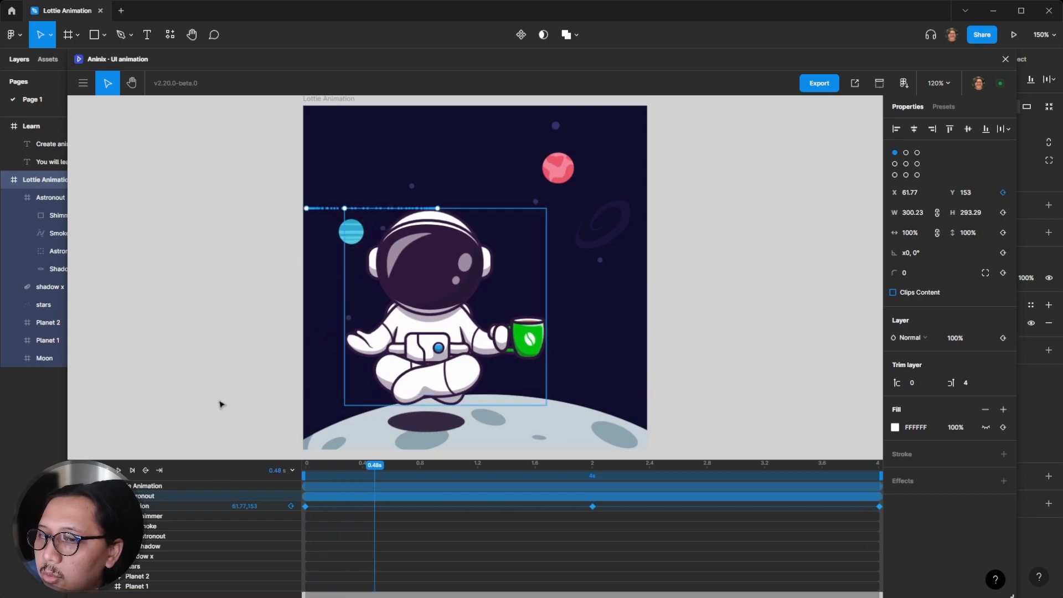
click(221, 405)
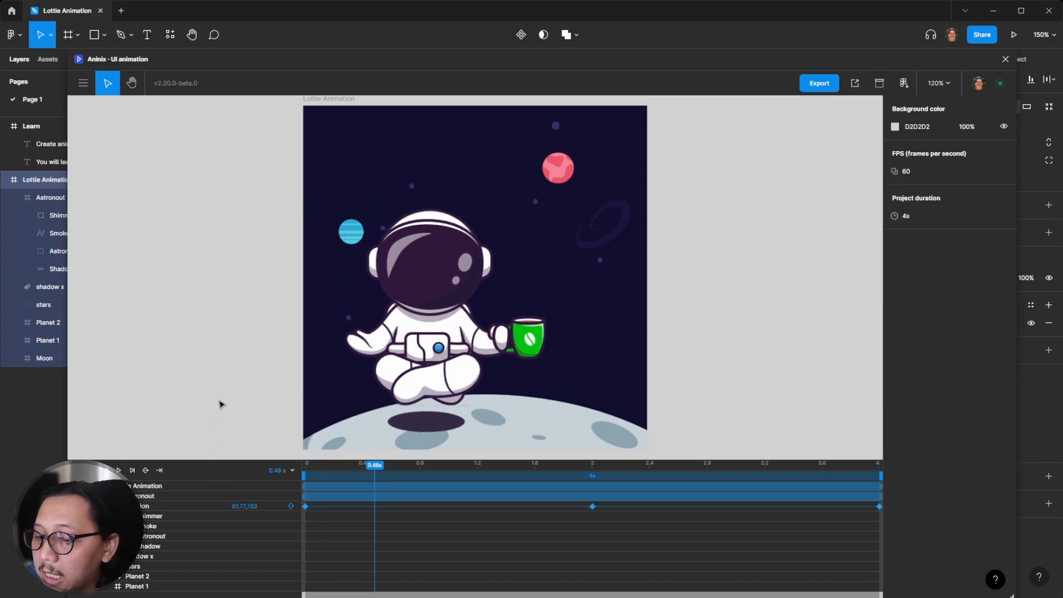
Step: Apply the Ease in-out value curve to all of the Astronaut's position animation
click(340, 488)
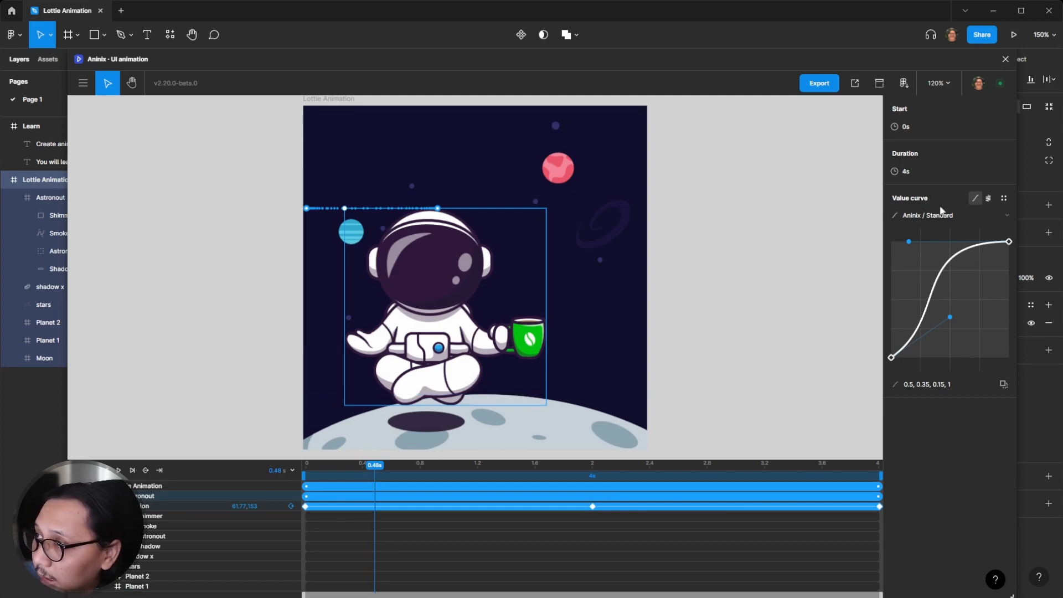
click(985, 214)
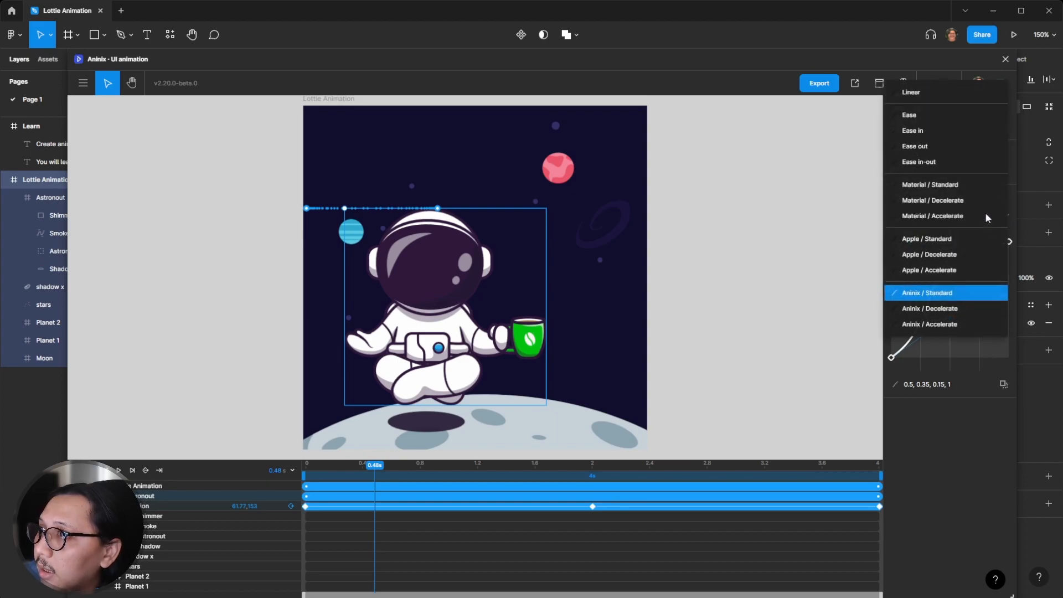
click(939, 163)
Step: Replay the animation from the start to examine the Astronaut's motion with the new easing
drag(334, 467, 308, 470)
key(space)
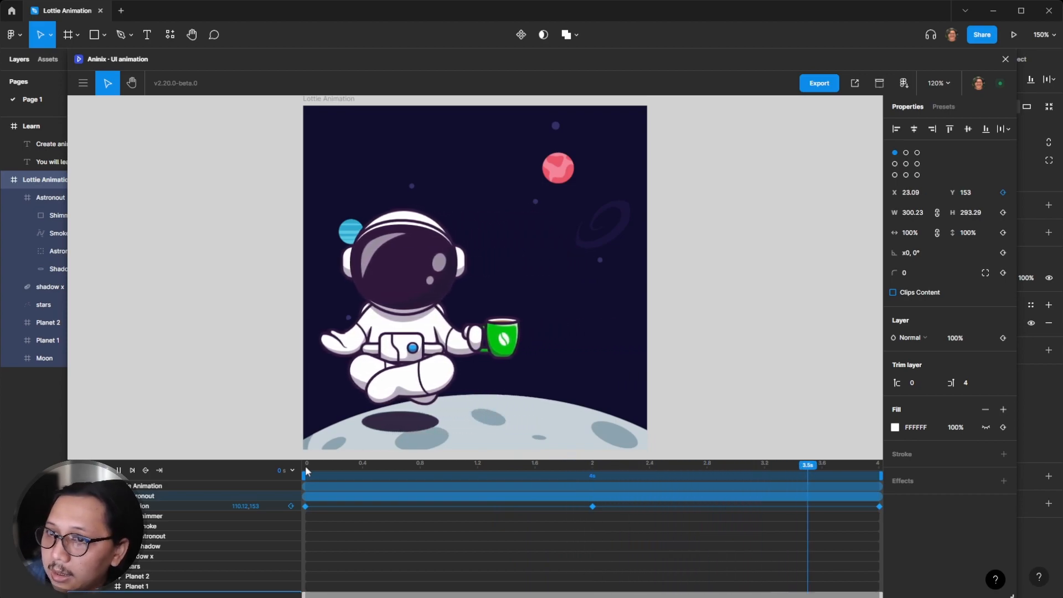
key(space)
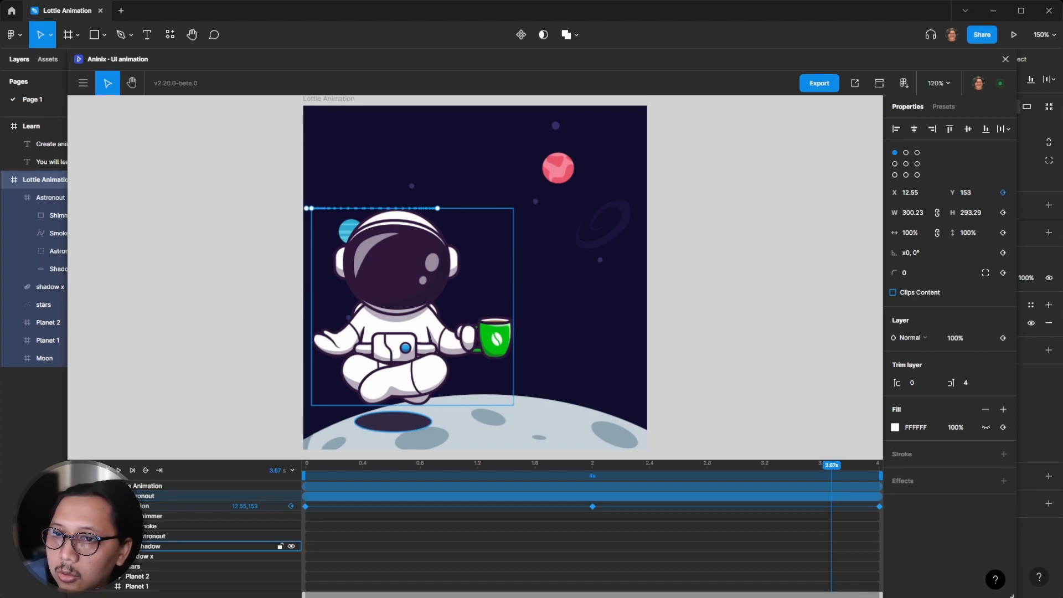
Step: Set the Shimmer layer's anchor point to top centre and add a size keyframe at 0 s
click(158, 527)
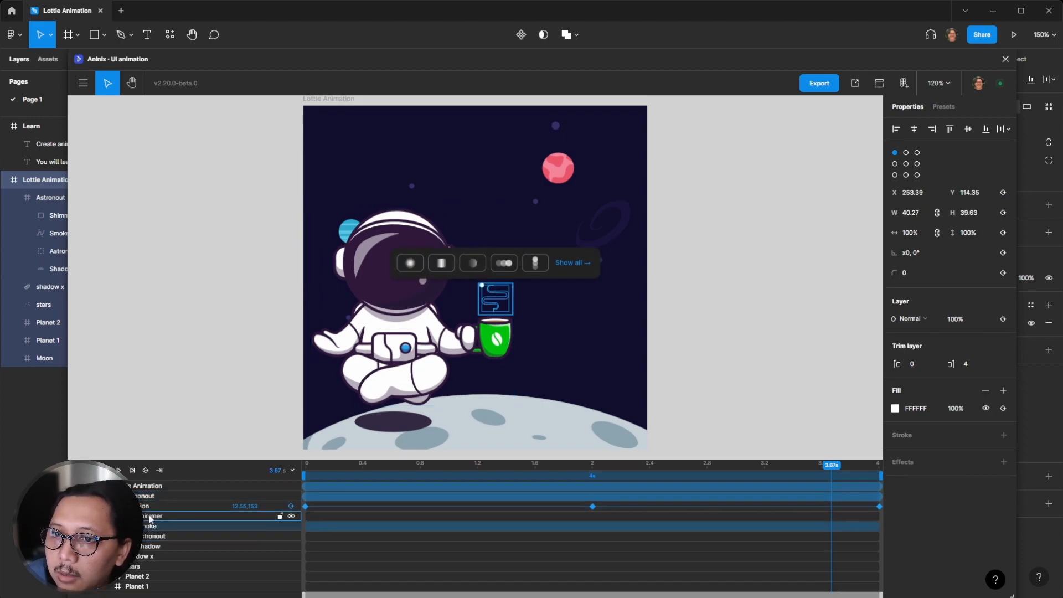
click(149, 517)
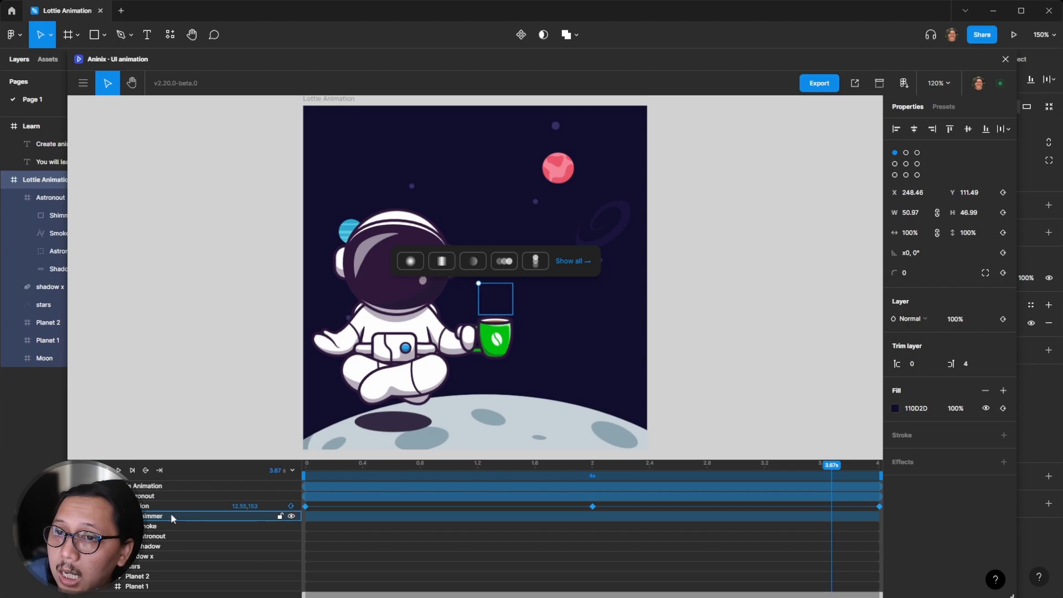
click(306, 466)
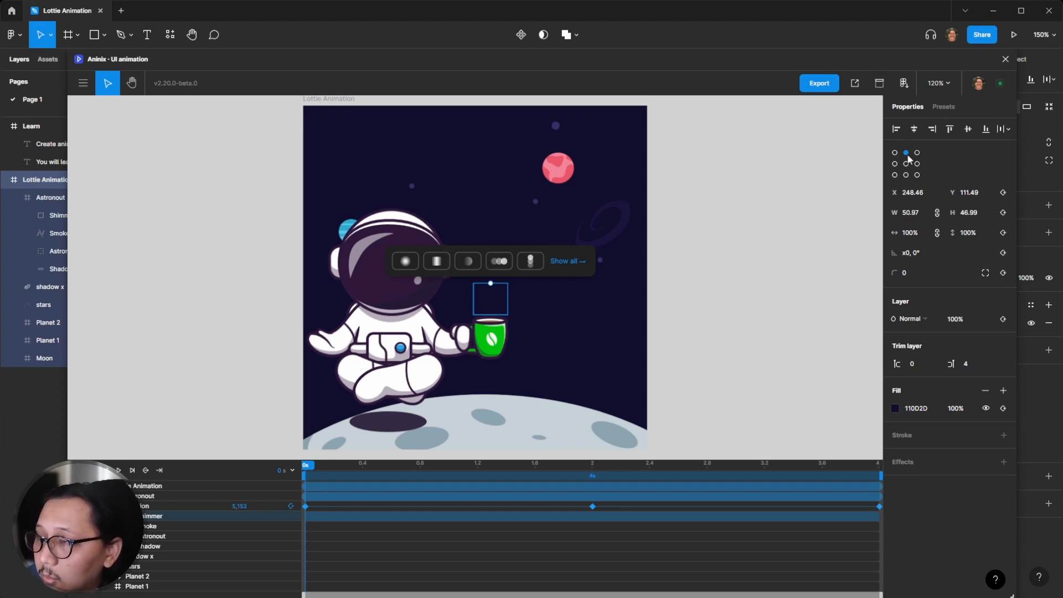
click(1003, 213)
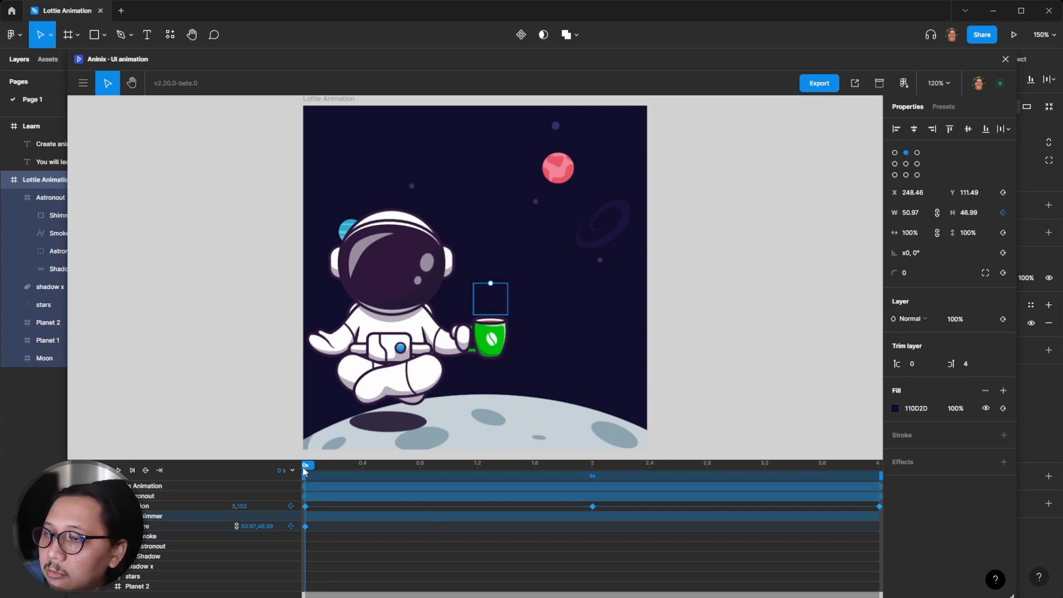
Step: Add a size keyframe to the Shimmer layer at 2 s with its height set to 0
drag(309, 468, 592, 499)
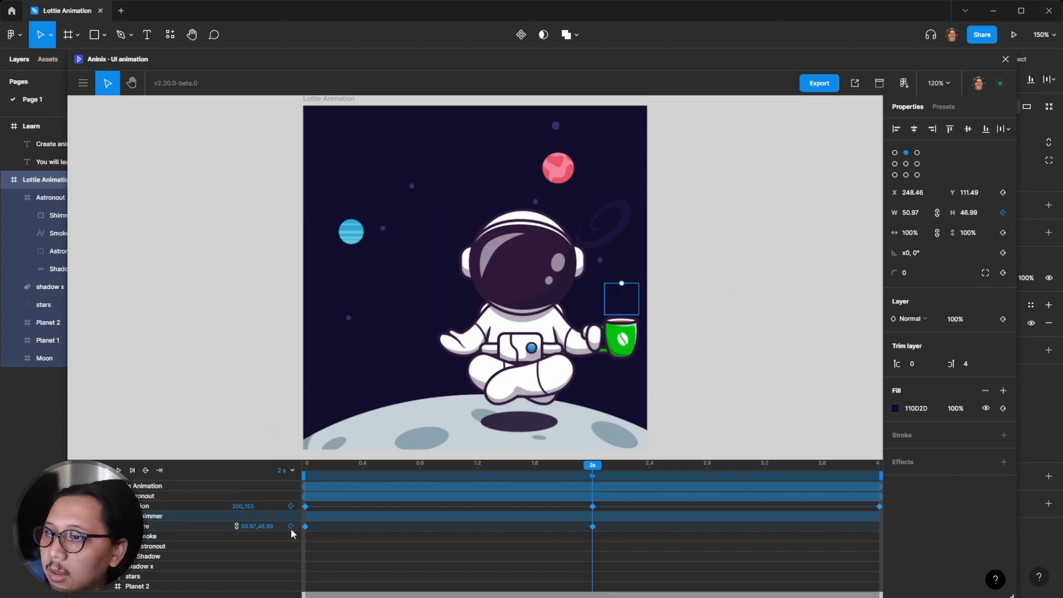
click(592, 526)
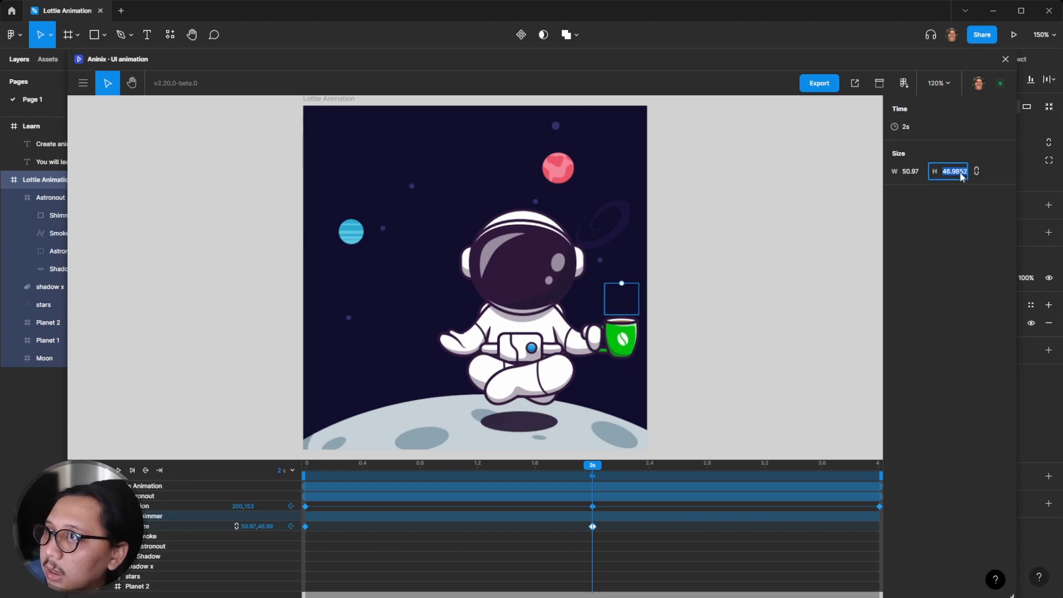
text(0)
key(Return)
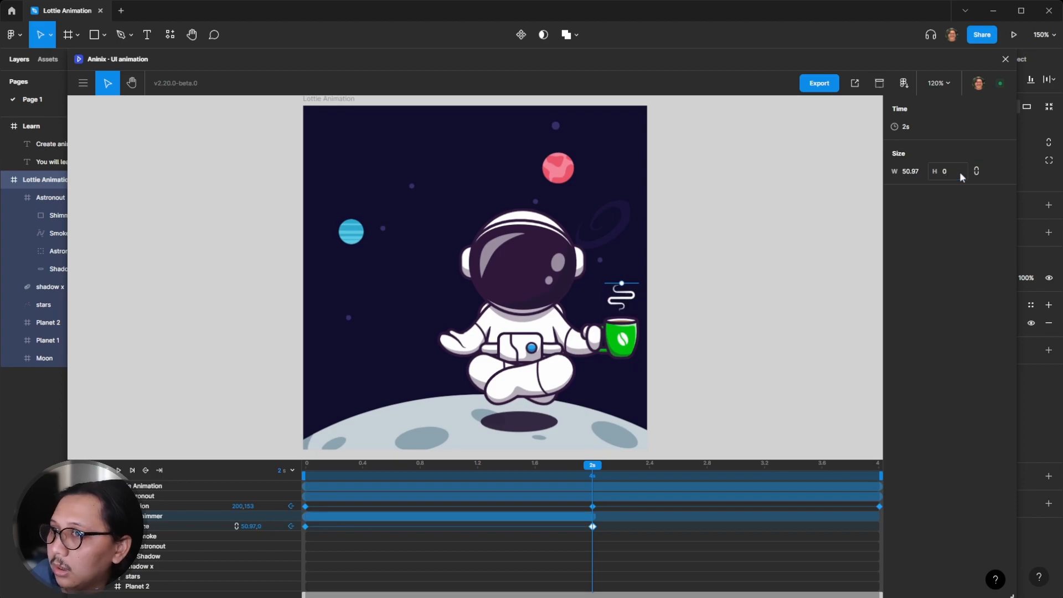
Step: Preview the animation from the start to examine the first coffee smoke reveal
click(307, 469)
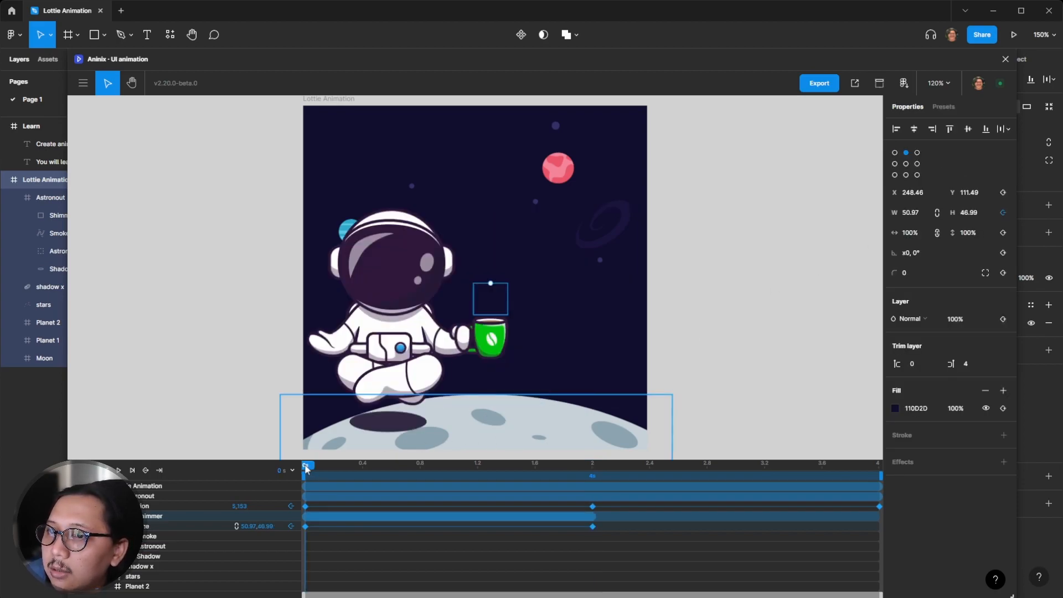
key(space)
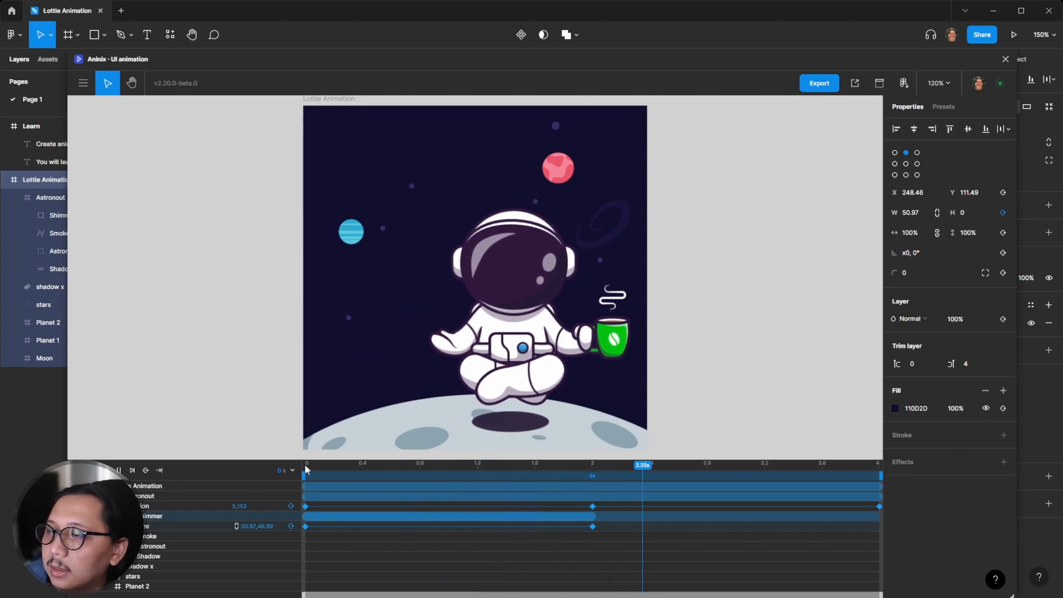
key(space)
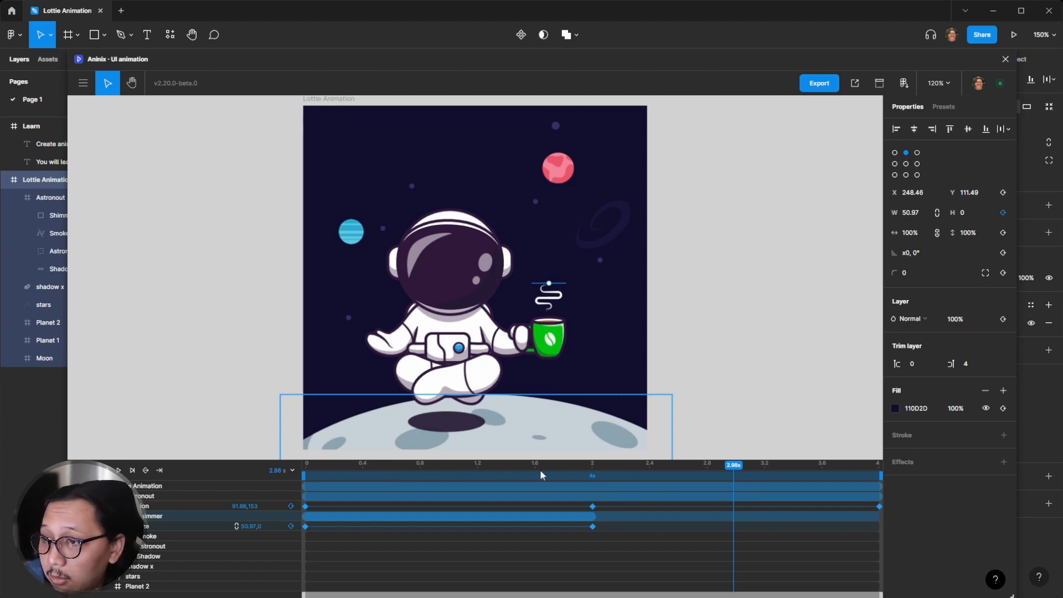
Step: Add a Shimmer size keyframe at 2.02 s, with the height set to 46.9852 to match the keyframe at 0 s
click(597, 472)
drag(597, 471, 596, 470)
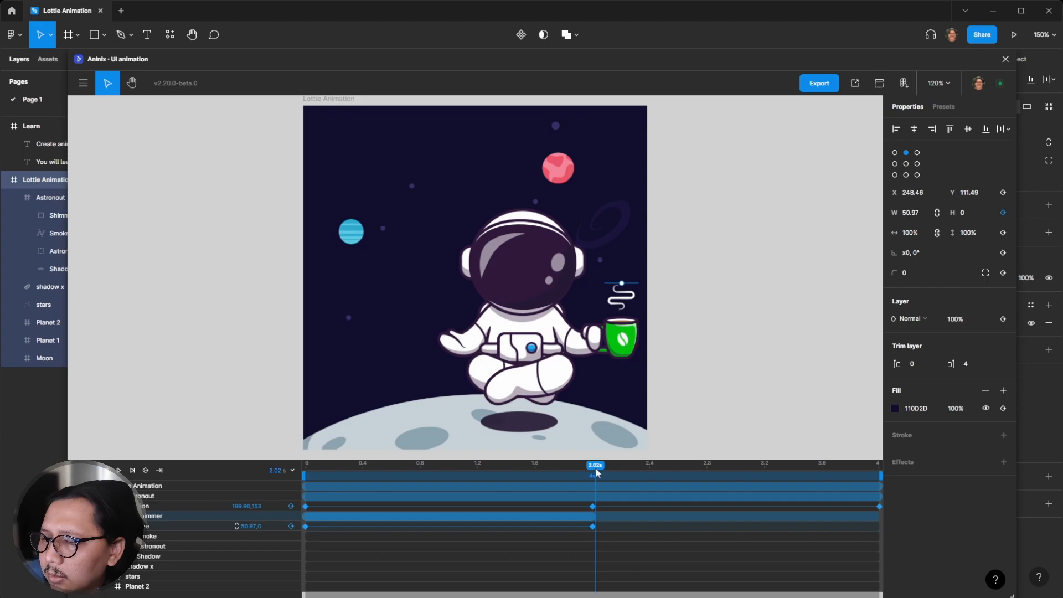
click(304, 526)
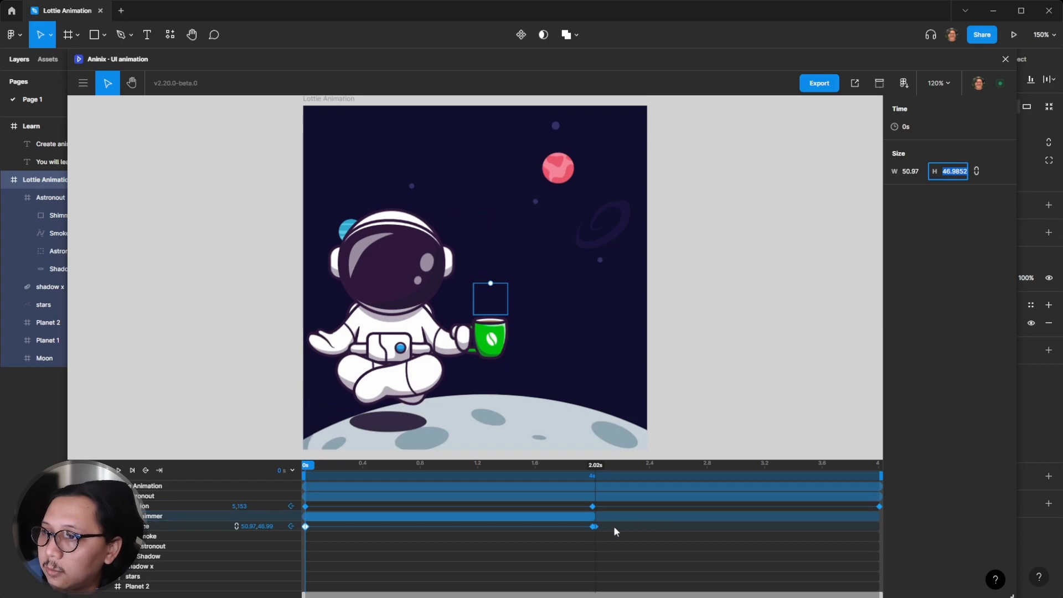
click(597, 526)
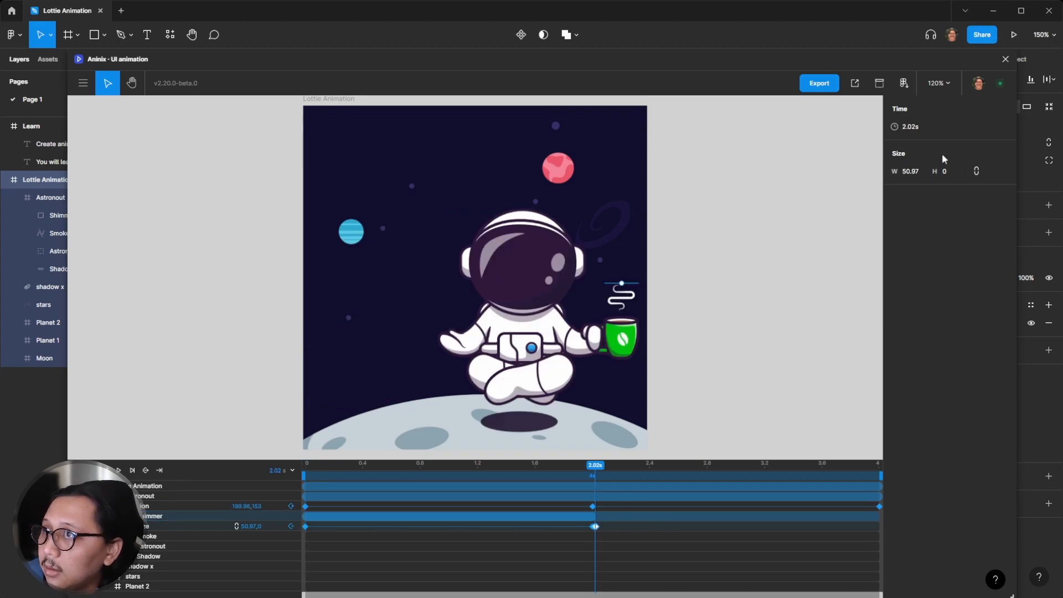
click(948, 174)
text(46.9852)
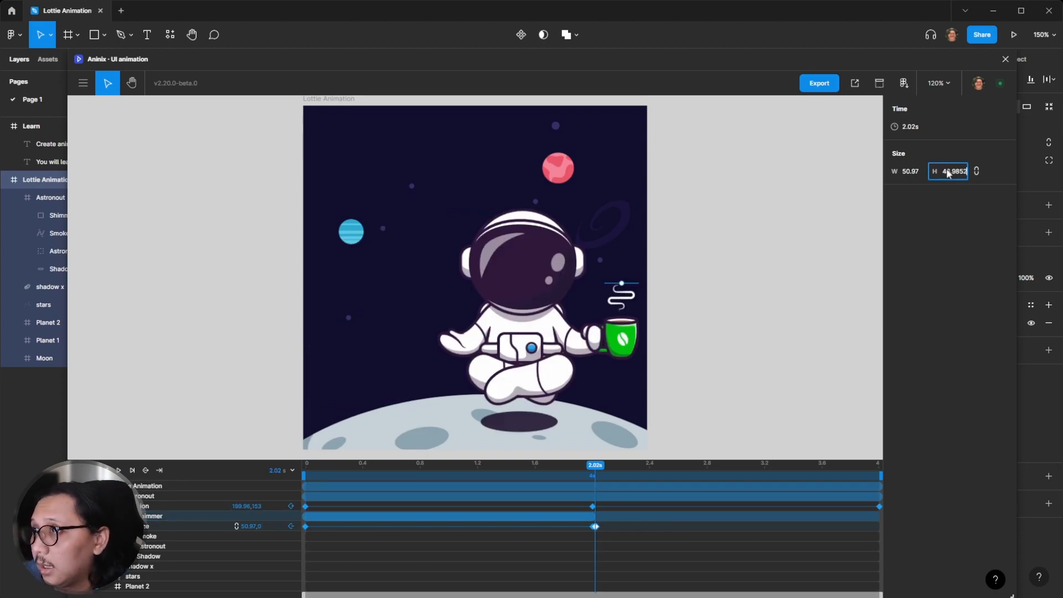
key(Return)
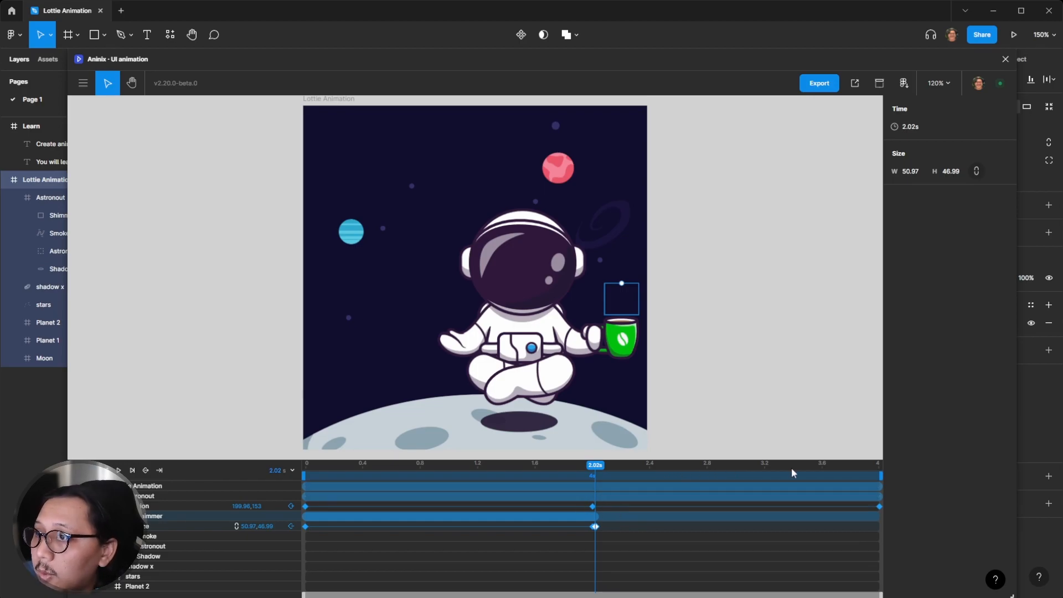
Step: Add a Shimmer size keyframe at 4 s and set its height to 0
click(879, 467)
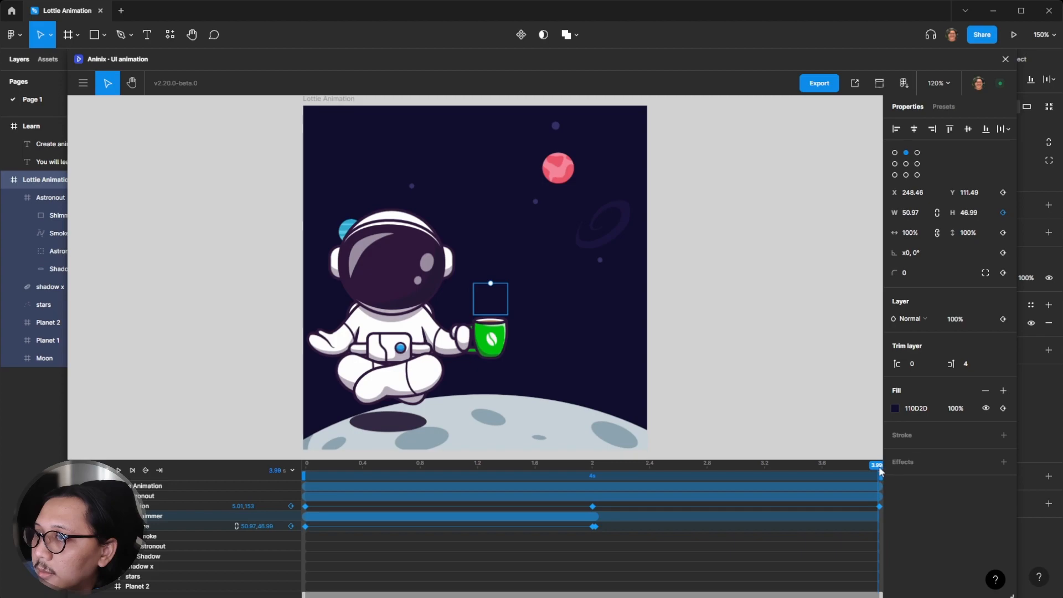
click(880, 468)
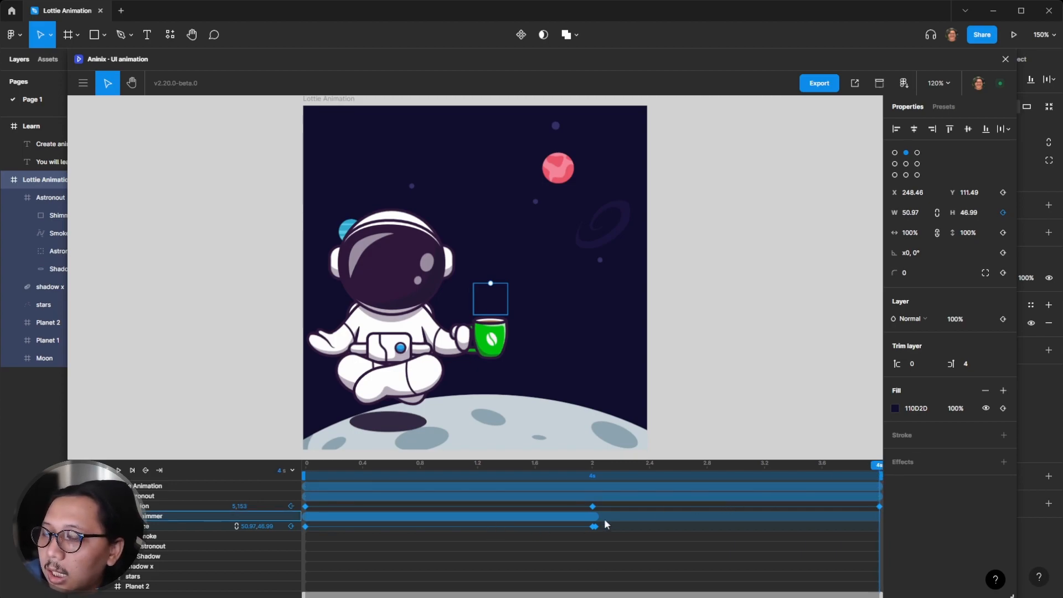
click(292, 526)
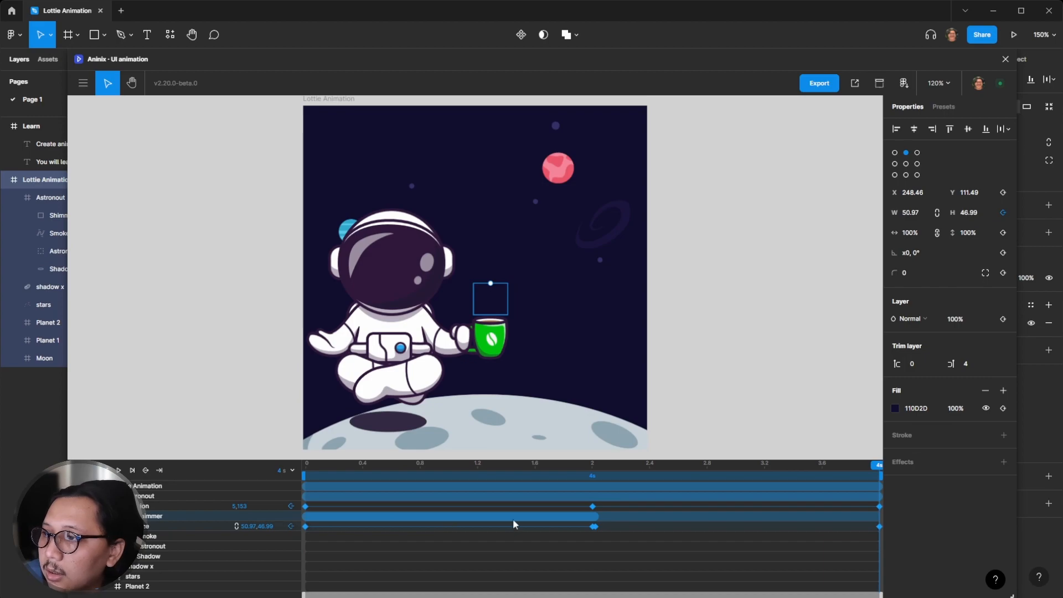
click(879, 526)
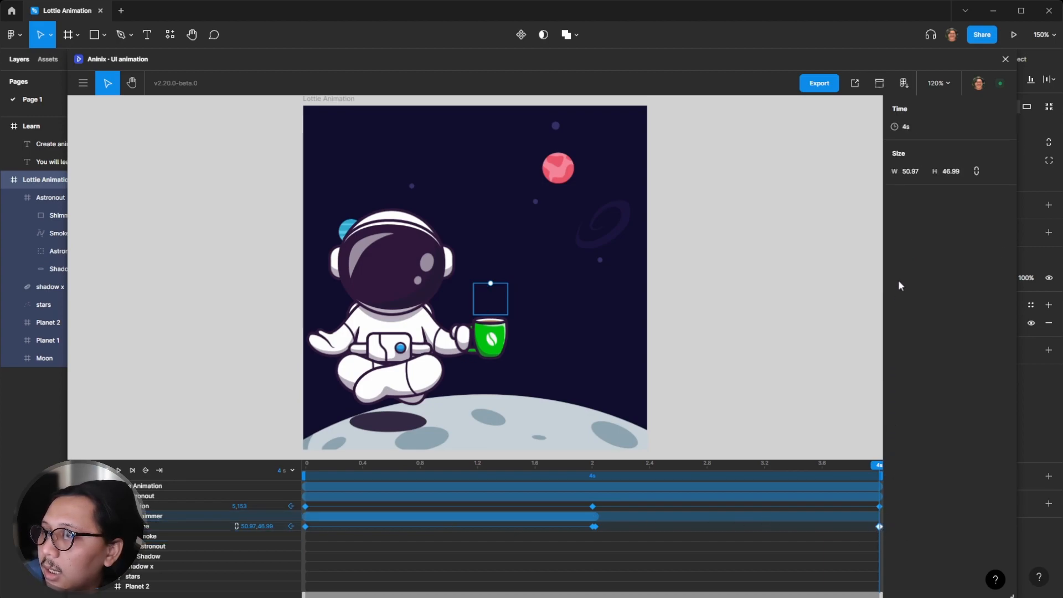
click(955, 172)
text(0)
key(Return)
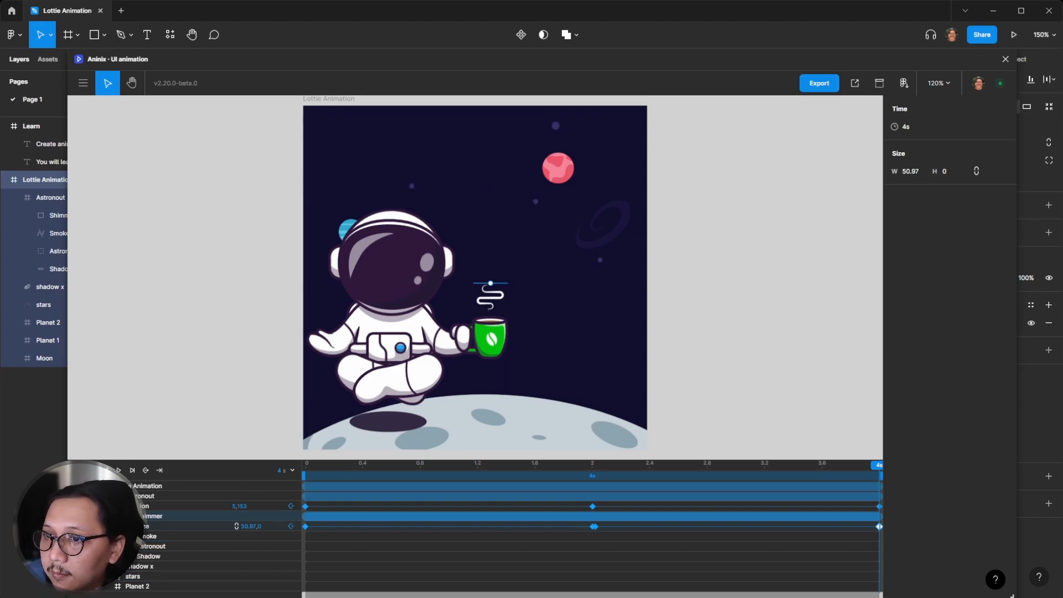
Step: Play the animation from the start to examine the repeated smoke effect, and clear the layer selection
click(309, 468)
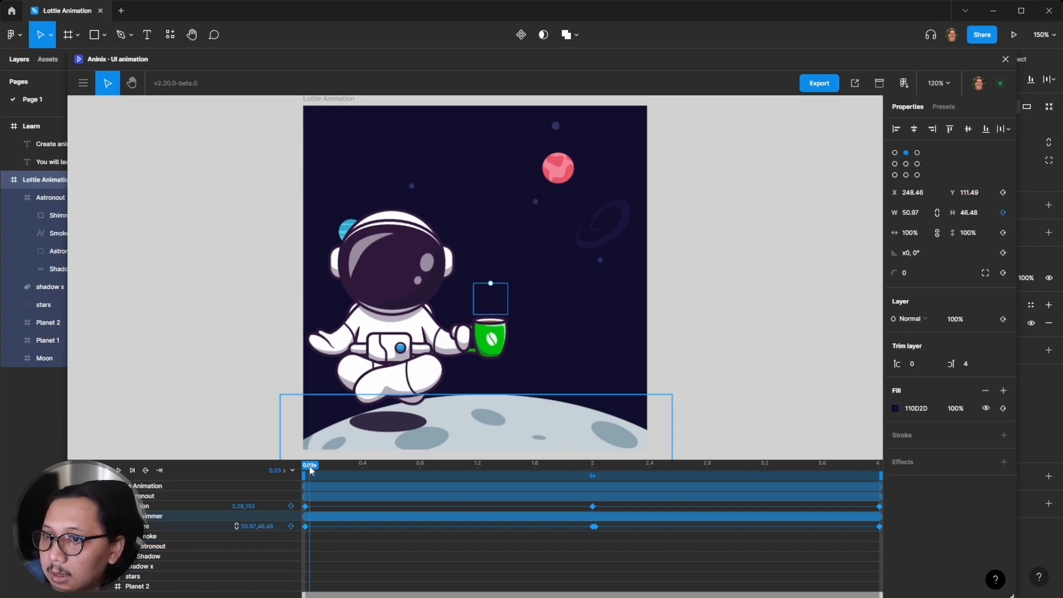
click(306, 467)
key(space)
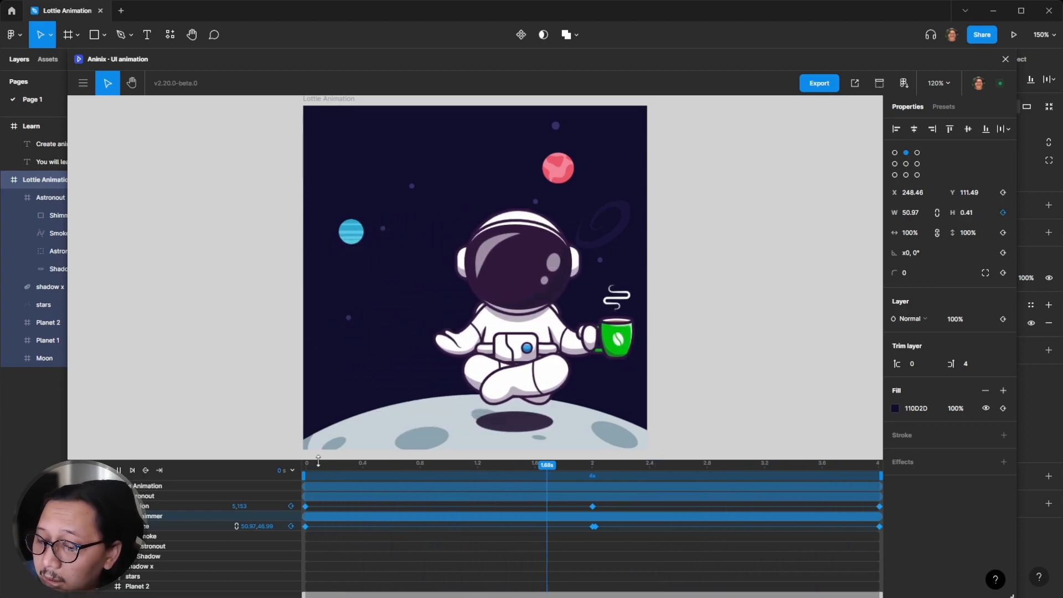
key(space)
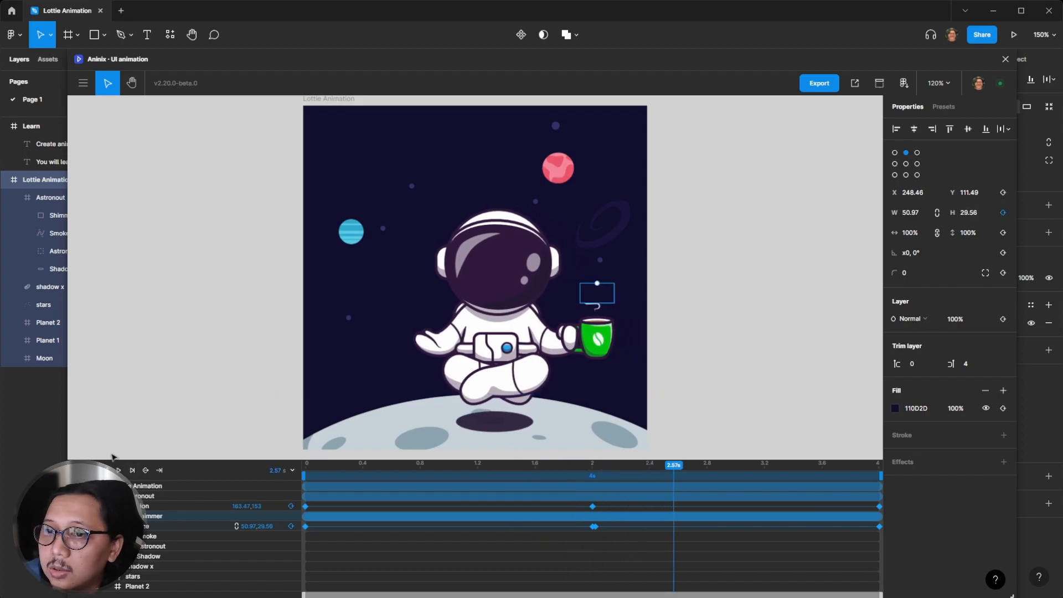
click(194, 347)
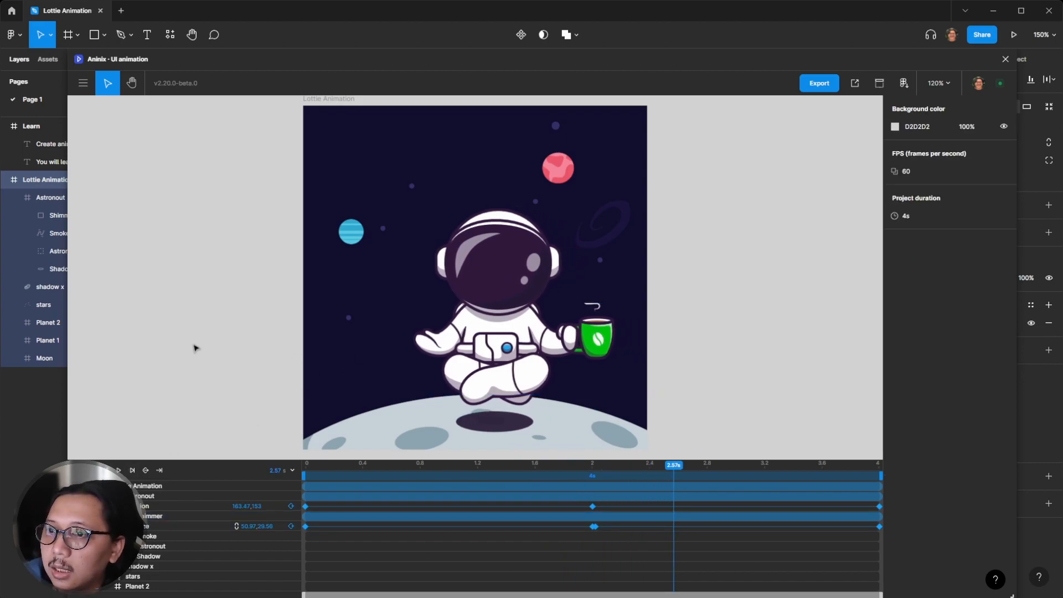
Step: Apply the Apple / Standard value curve to all of the Shimmer layer's size animation
click(321, 517)
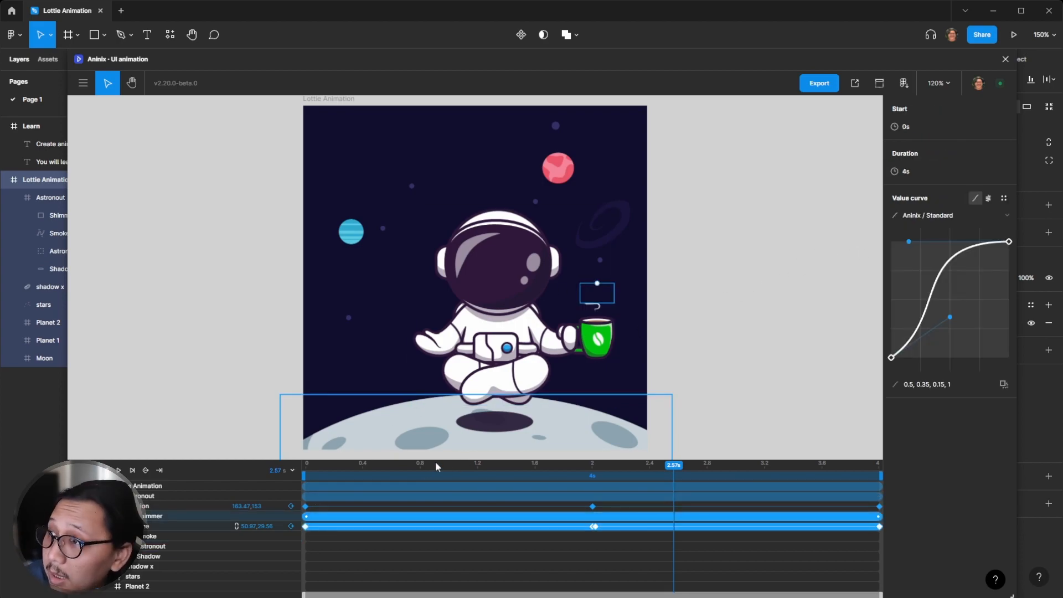
click(932, 218)
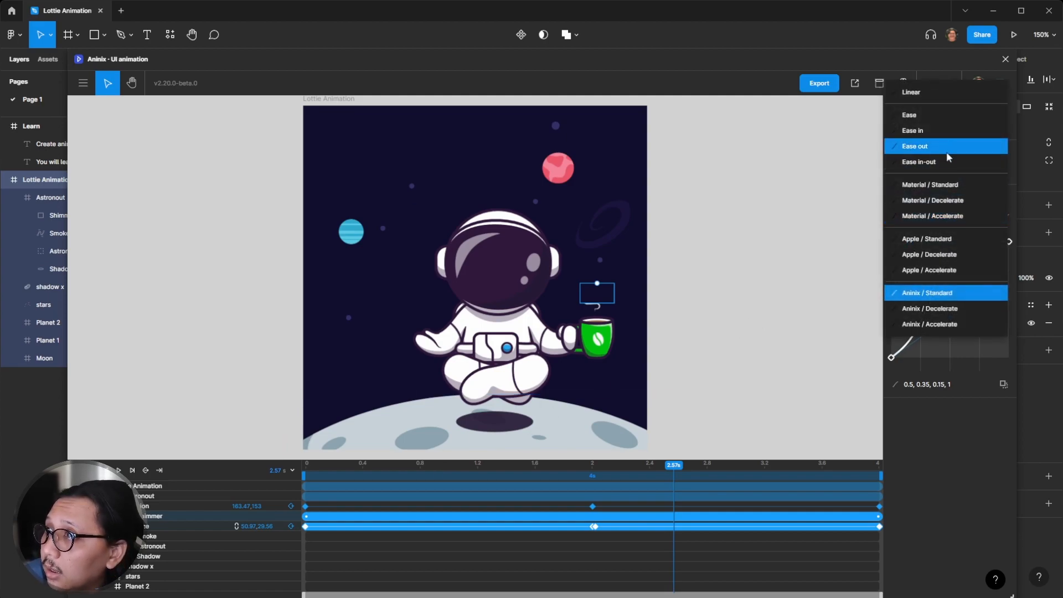
click(931, 238)
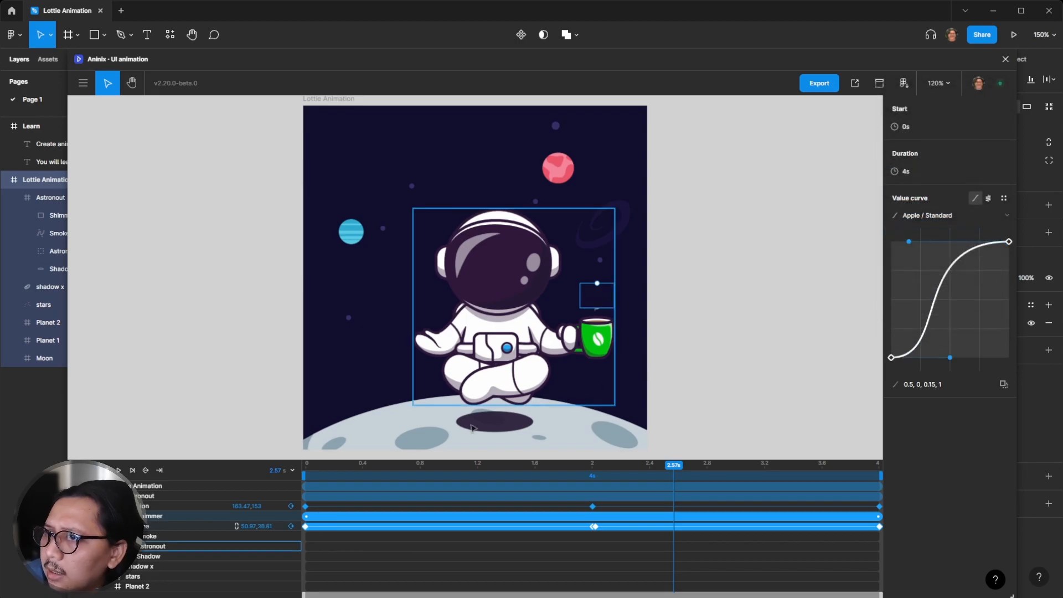
Step: Replay the animation from the start to examine the smoke effect with its new value curve
click(308, 468)
key(space)
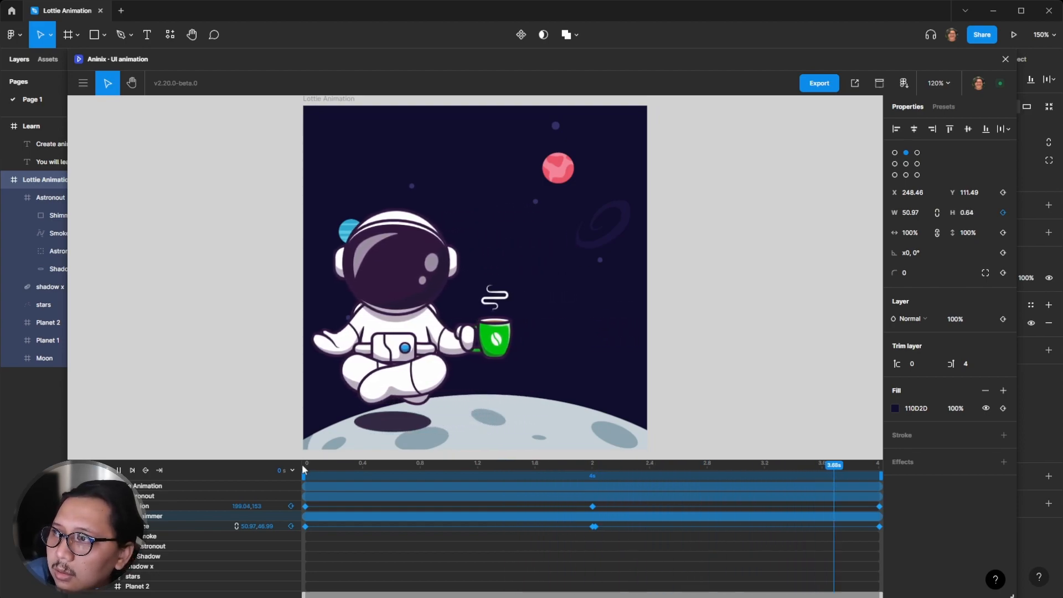
key(space)
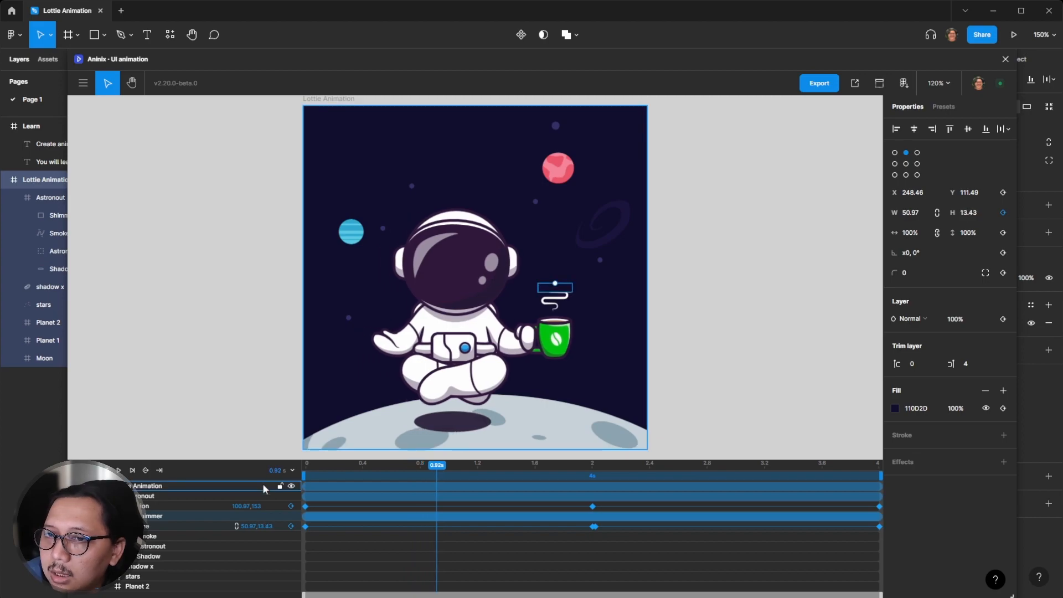
Step: Inspect the timing and value curves of the Astronaut and Shimmer animation segments on the timeline
click(347, 493)
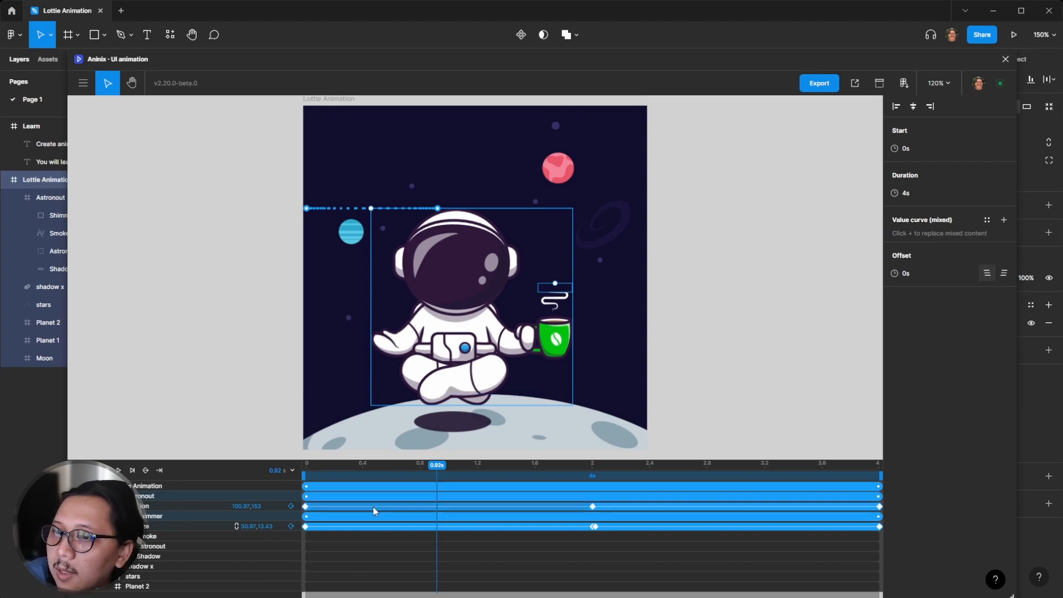
click(308, 468)
drag(309, 472, 307, 471)
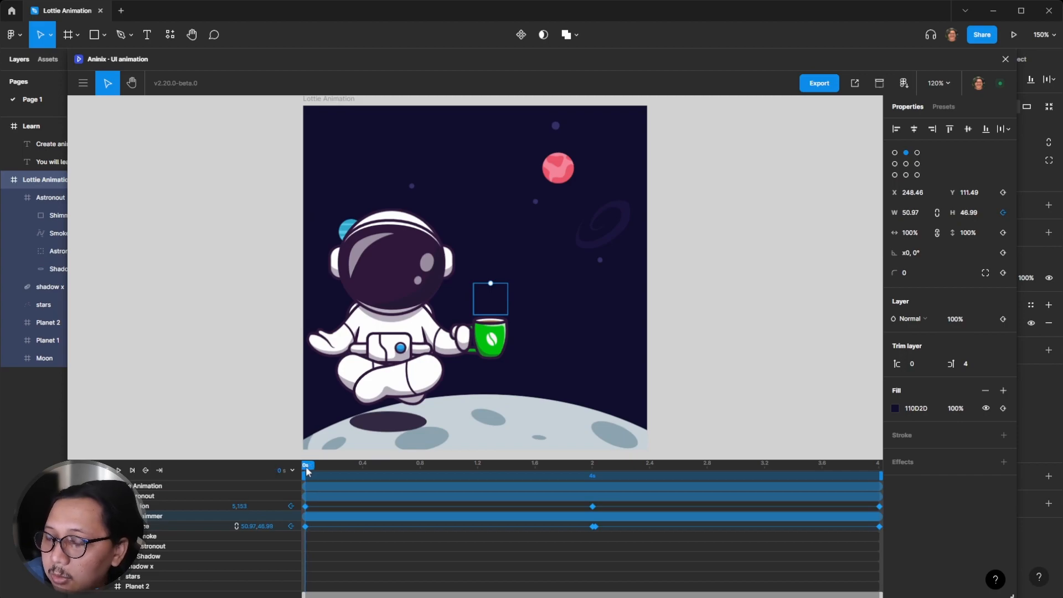
click(320, 519)
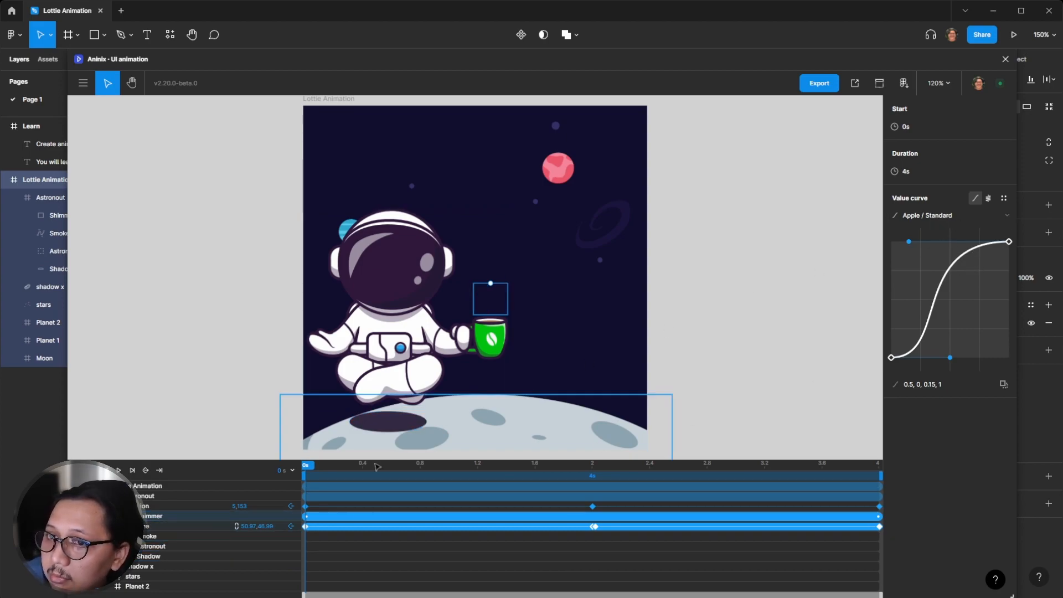
click(398, 323)
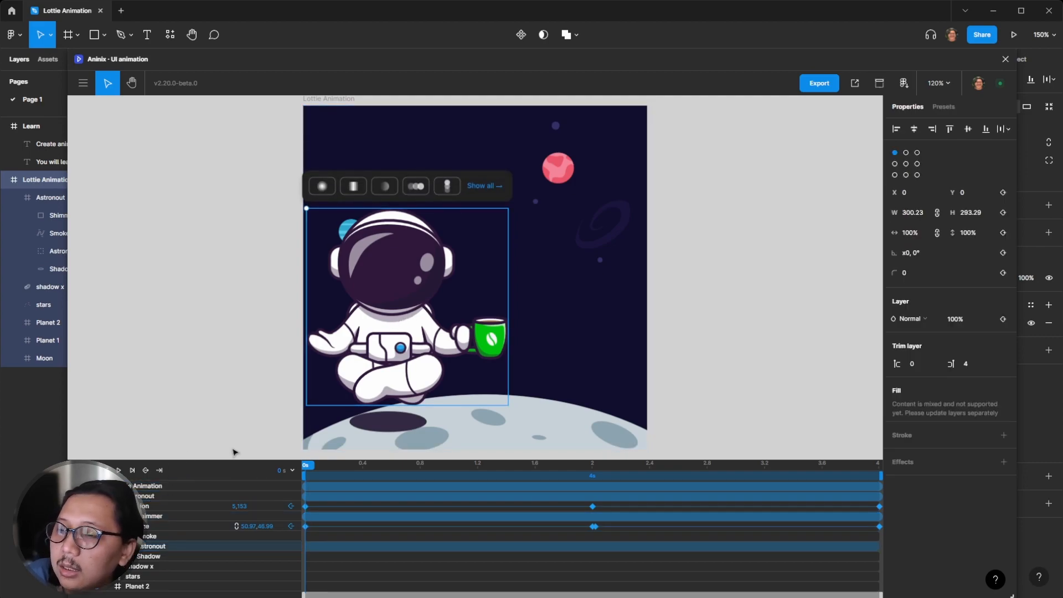
click(326, 490)
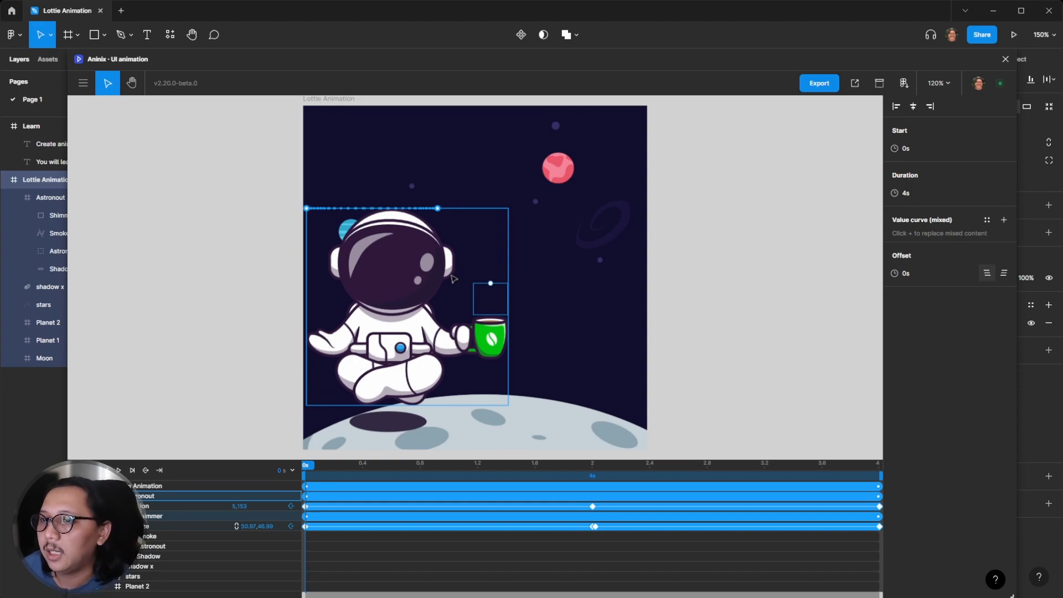
Step: Clear the selection and play the finished animation to check the Astronaut's movement together with the smoke
click(764, 373)
key(space)
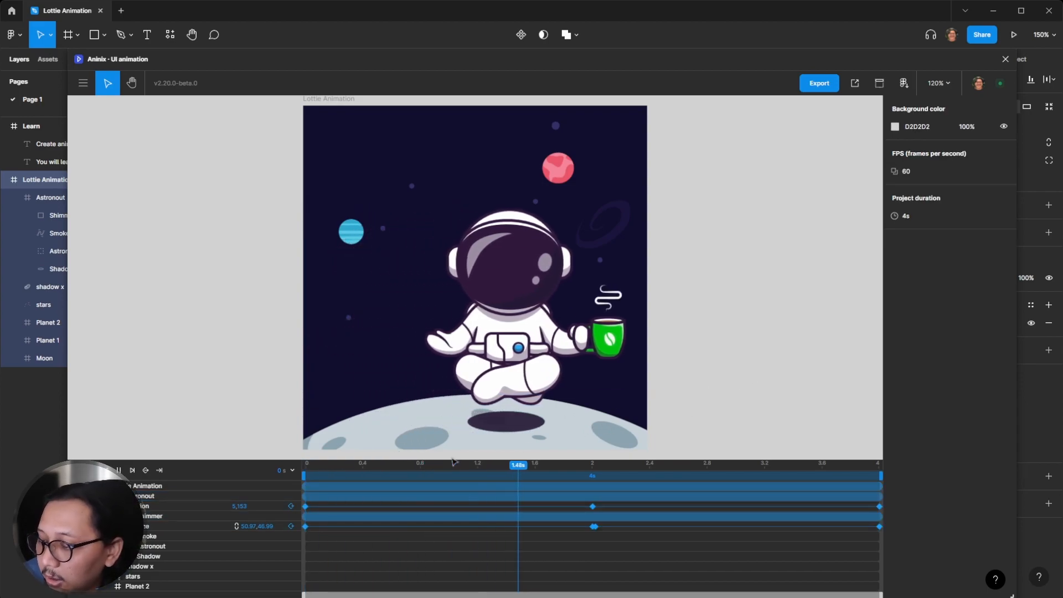
key(space)
click(565, 339)
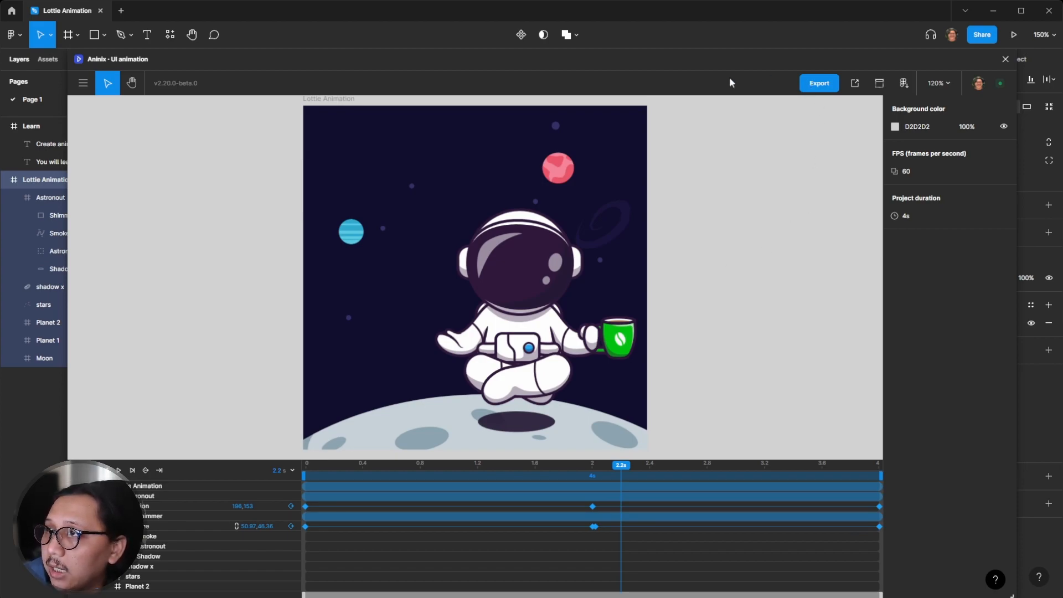
Step: Export the finished animation in the Lottie format
click(816, 84)
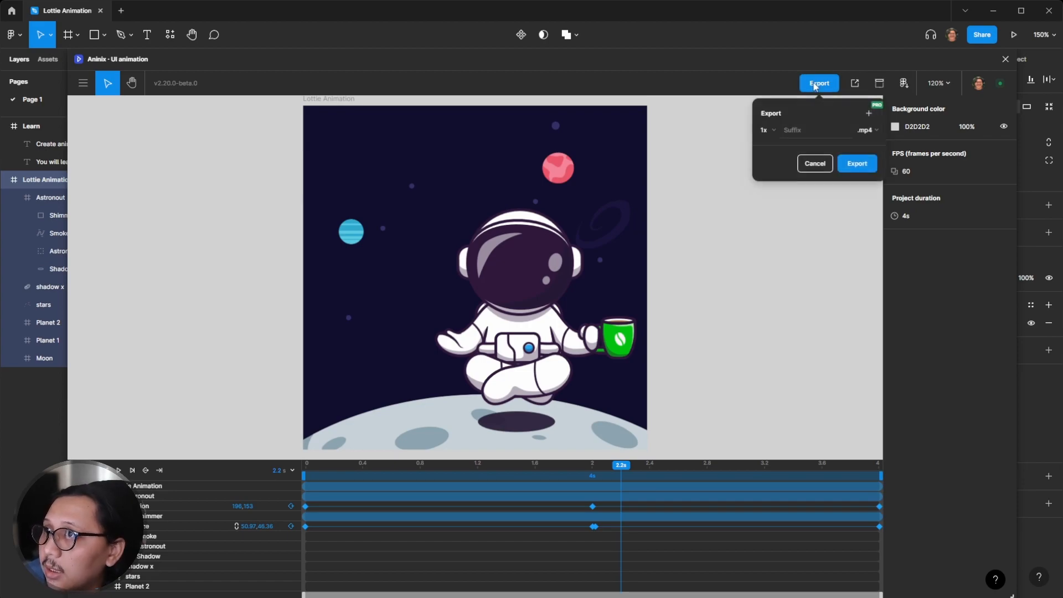
click(864, 139)
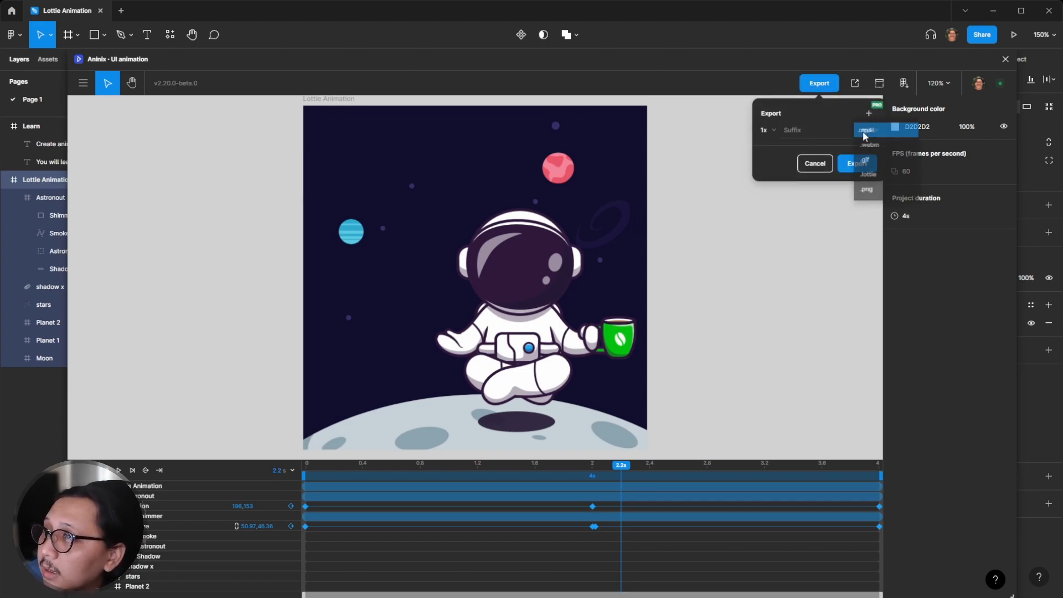
click(869, 178)
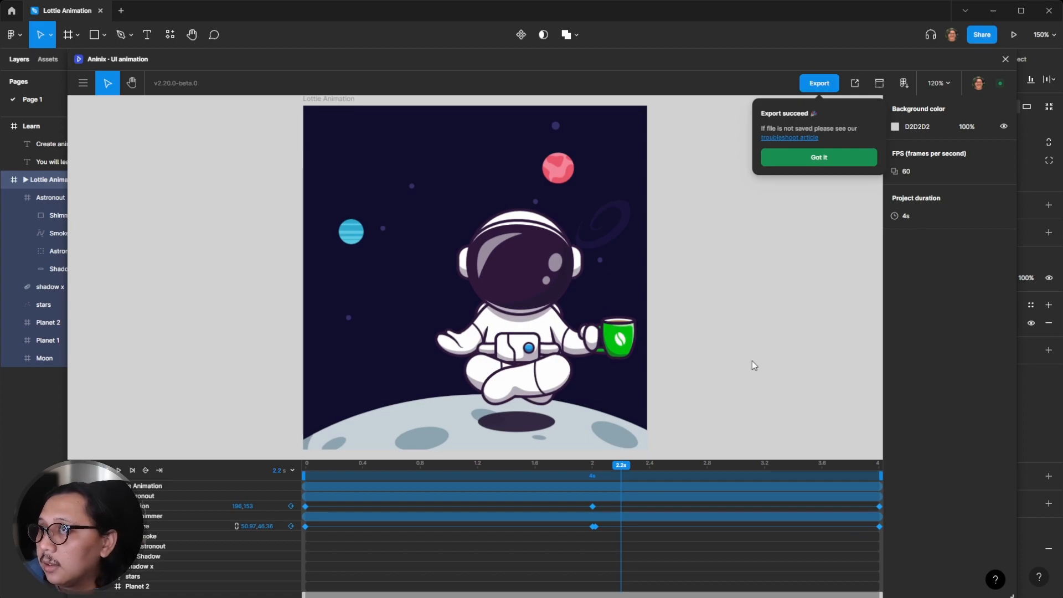
Step: Dismiss the export message, switch to LottieFiles in the browser and upload the exported Lottie Animation2.json to First Project
click(828, 159)
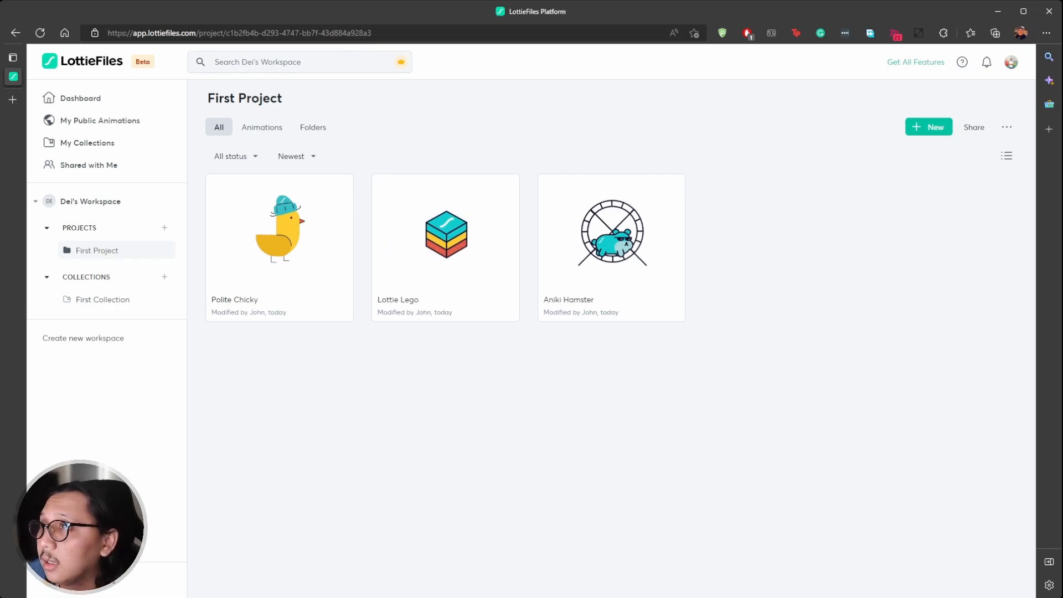
click(926, 133)
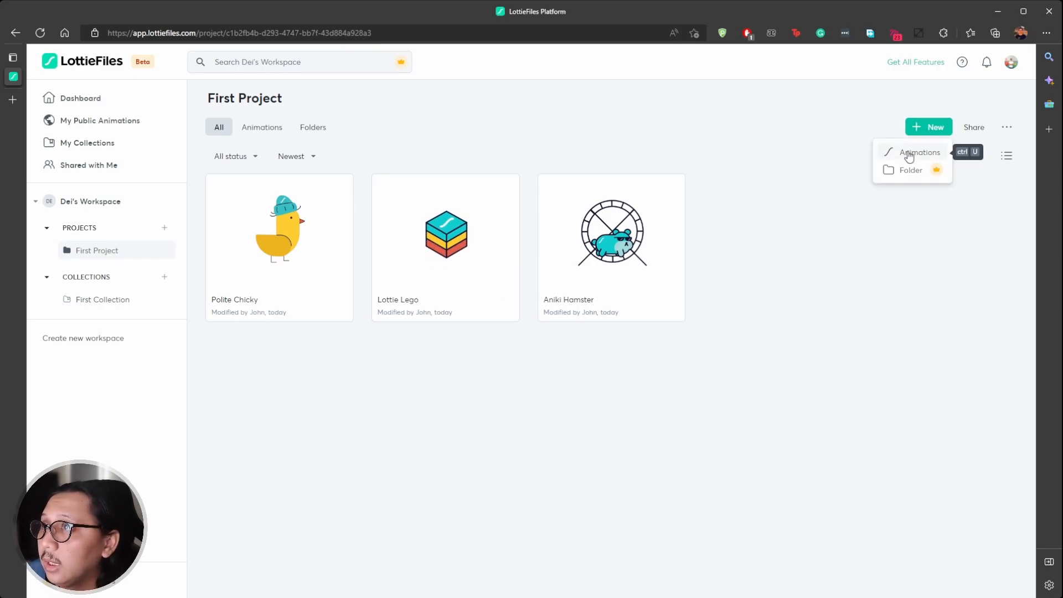
click(915, 152)
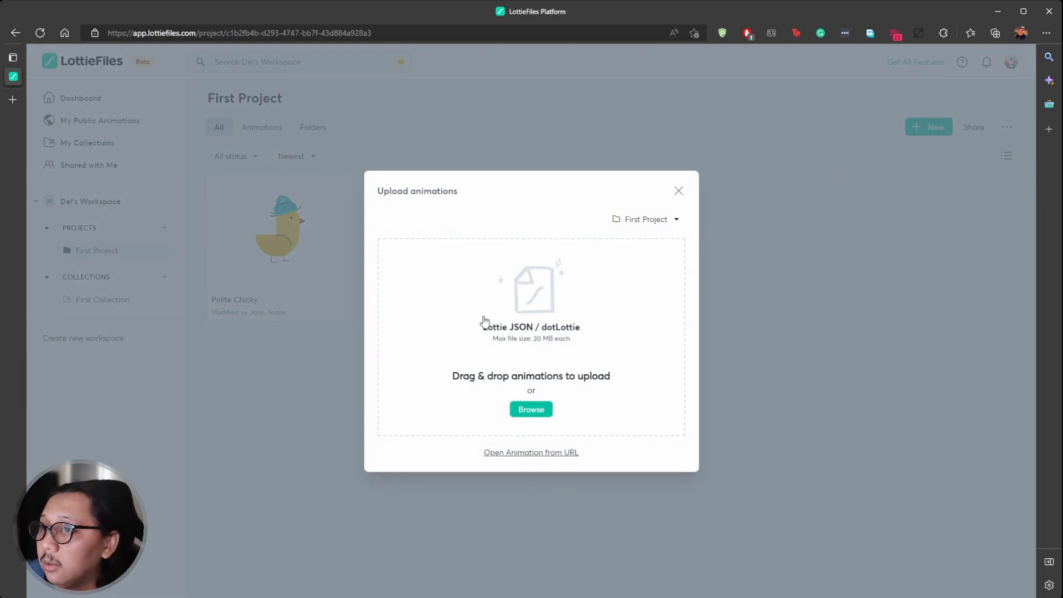
click(524, 338)
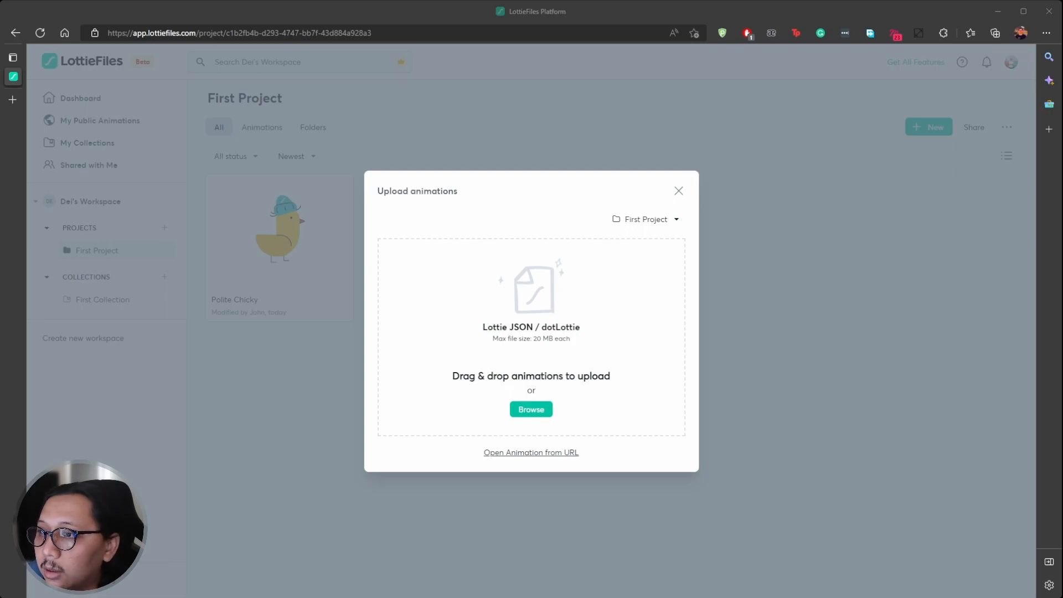
click(624, 559)
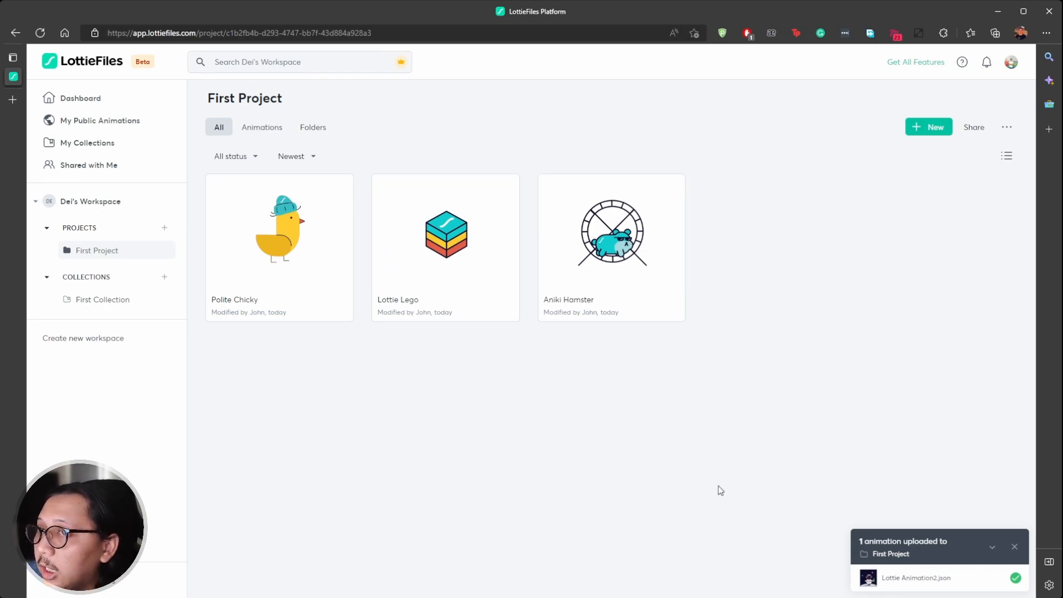
Step: Open the uploaded Lottie Animation2 on LottieFiles, reloading First Project if needed, to examine it
click(904, 580)
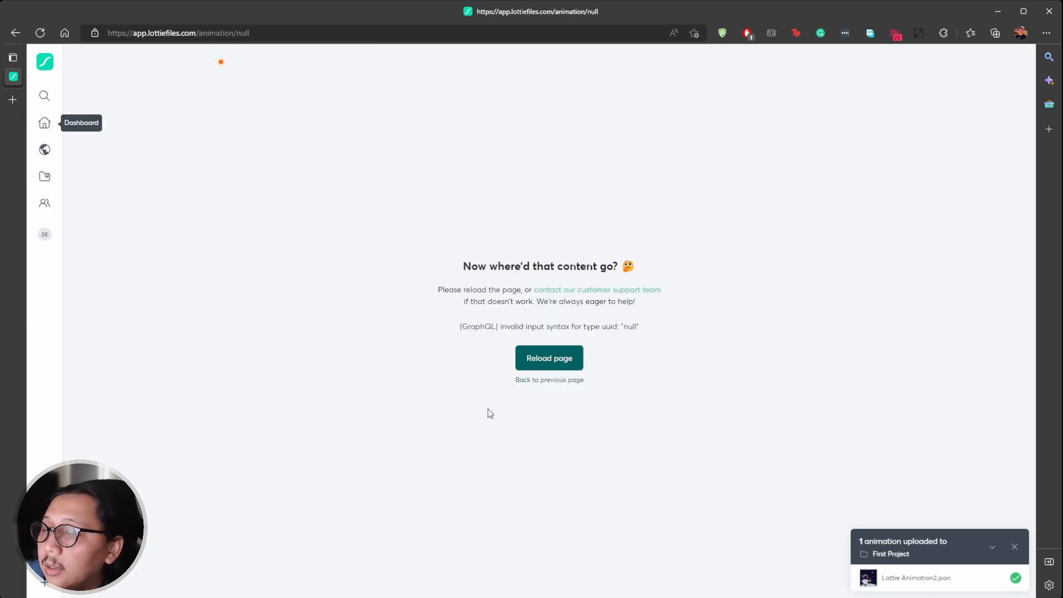
click(560, 361)
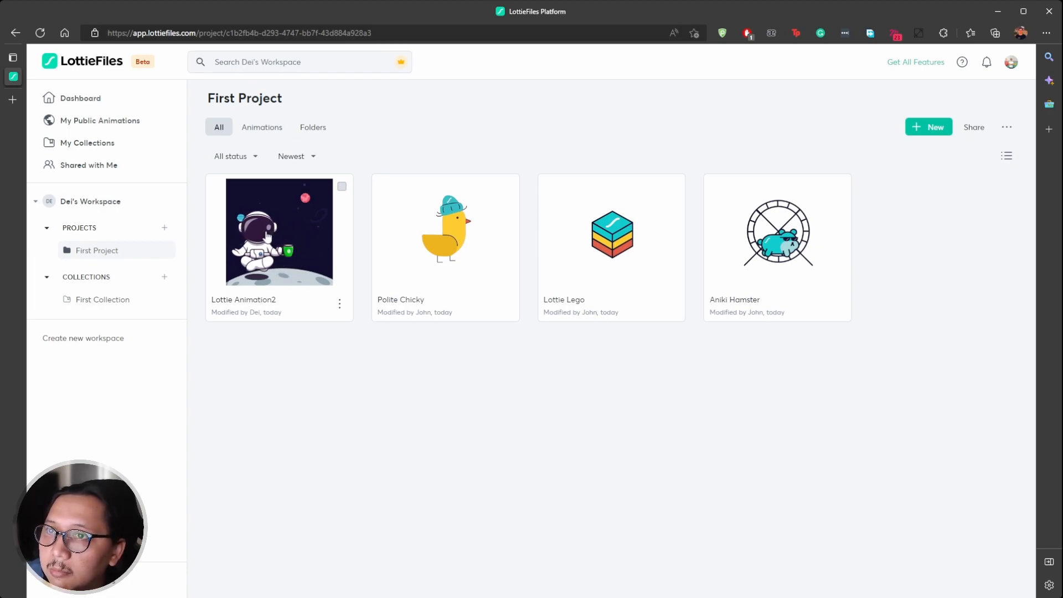
click(268, 235)
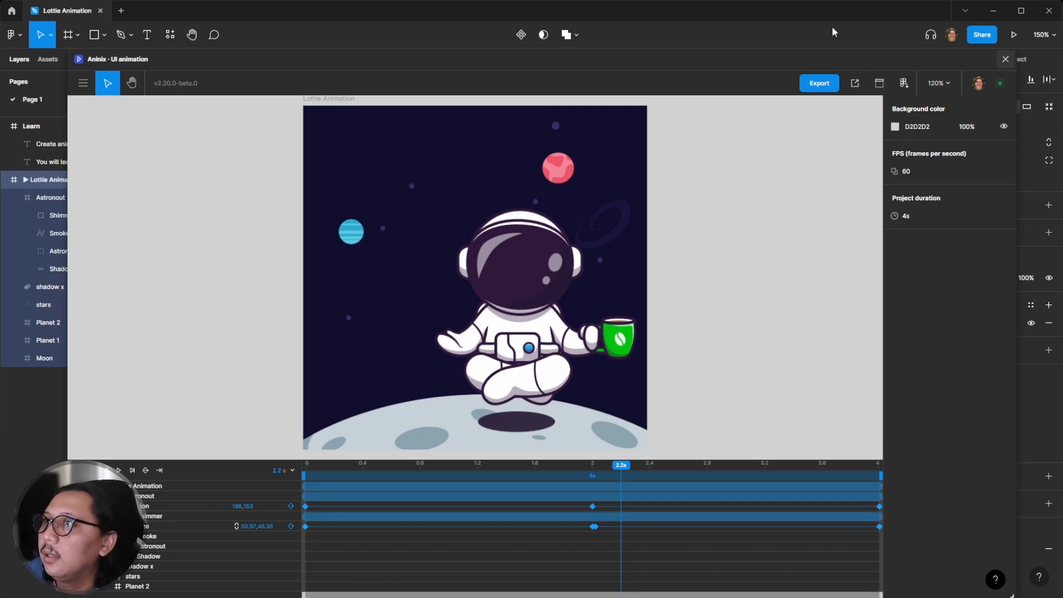
Step: Return to Figma, close Aninix and create an iPhone 13 mini frame of 375 × 812 beside the astronaut artwork
click(1005, 59)
scroll(225, 125, down, 2)
scroll(225, 125, right, 5)
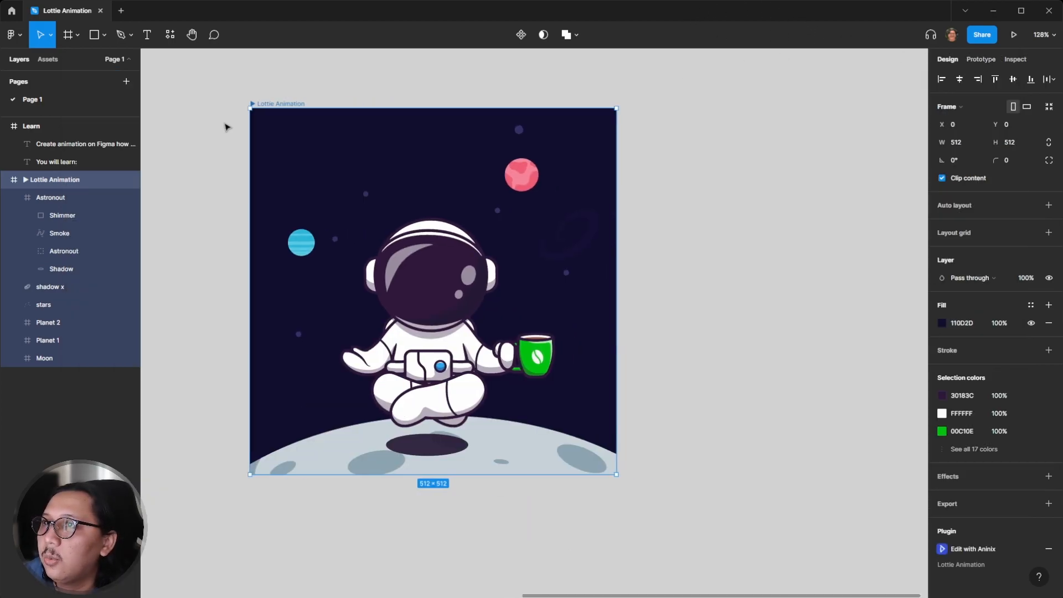
click(589, 164)
key(f)
drag(590, 115, 716, 380)
click(948, 106)
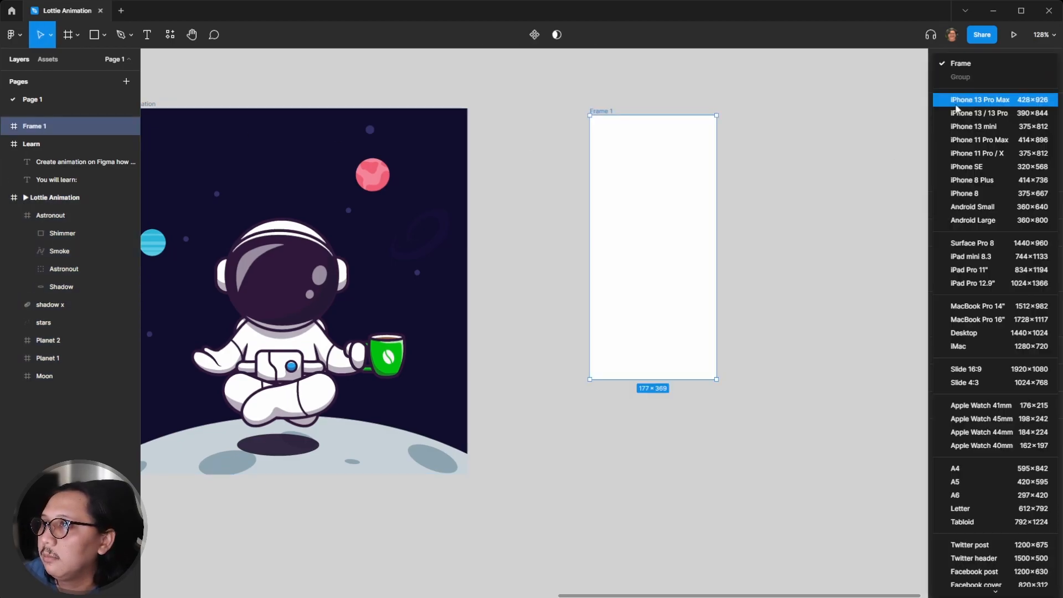
click(979, 127)
drag(598, 118, 573, 100)
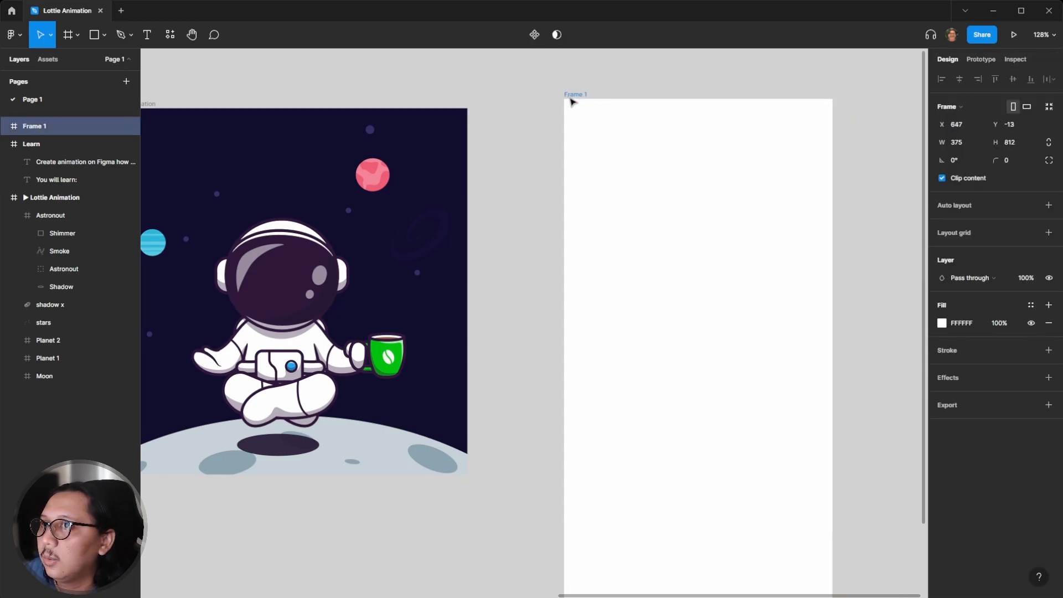
Step: Fill the new phone frame with the dark navy 110D2D sampled from the astronaut artwork's background
scroll(572, 100, down, 3)
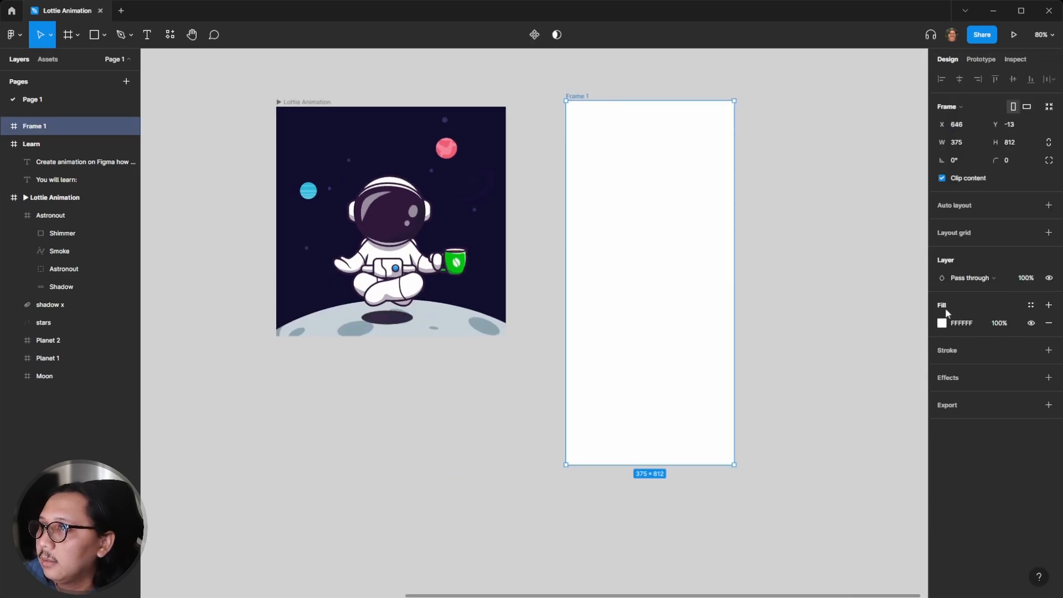
click(943, 324)
click(810, 476)
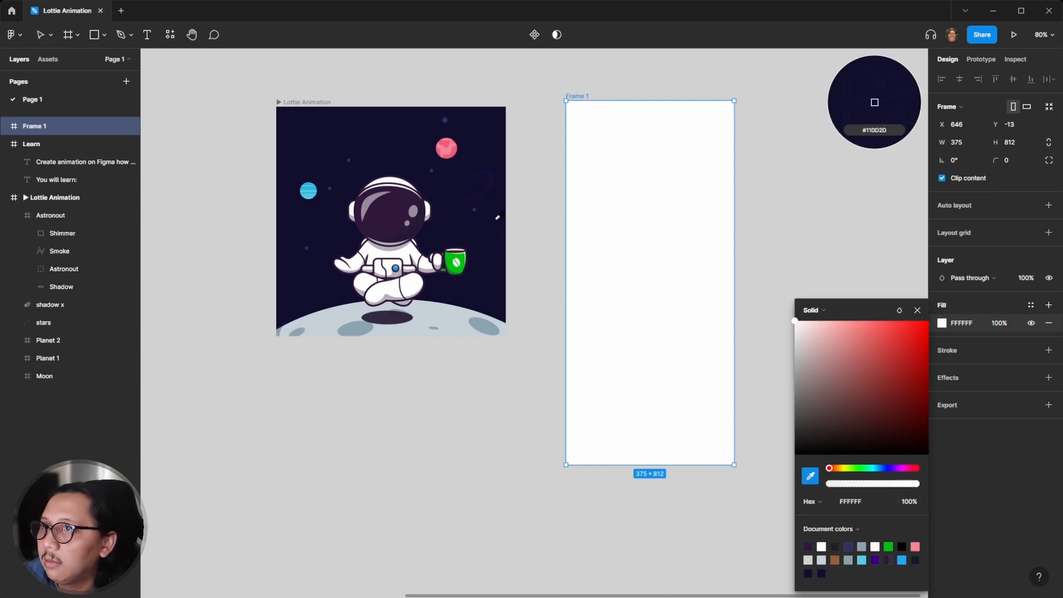
click(474, 139)
click(592, 62)
scroll(570, 94, right, 1)
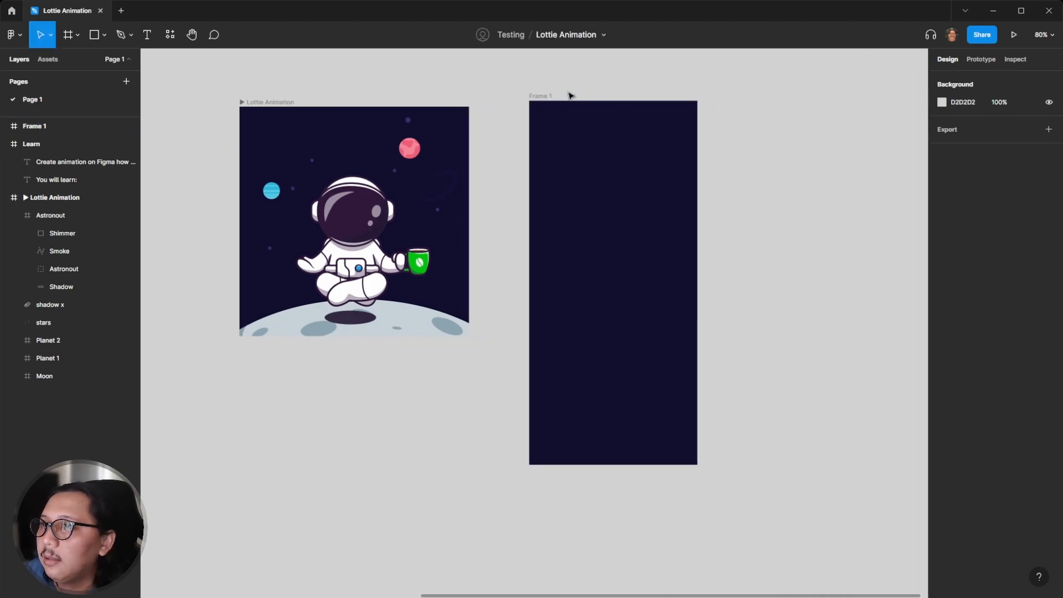
Step: Run the LottieFiles plugin and open Lottie Animation2 from First Project in the workspace
click(172, 36)
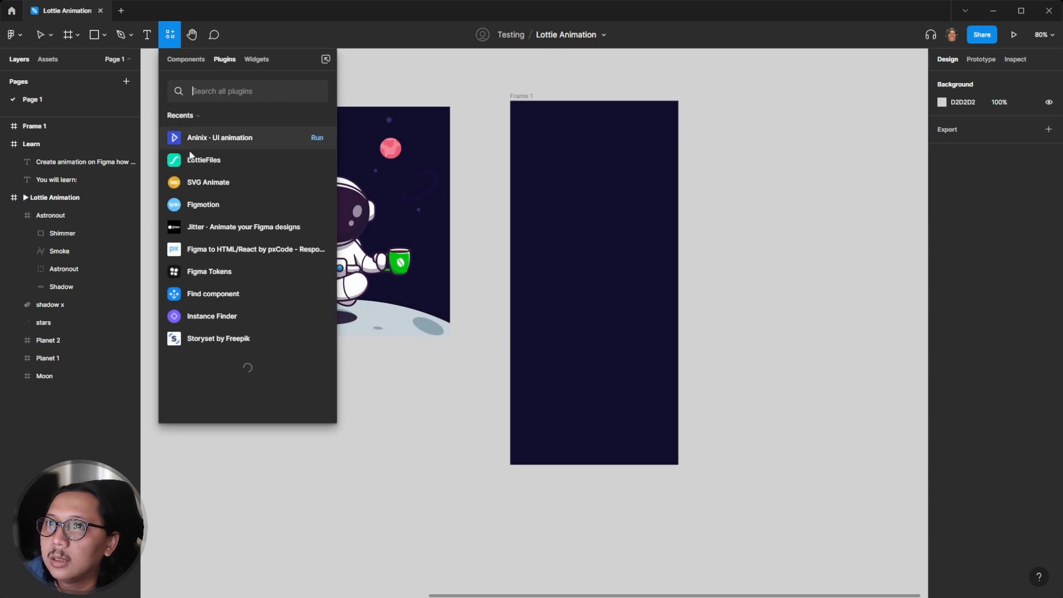
click(193, 162)
click(221, 217)
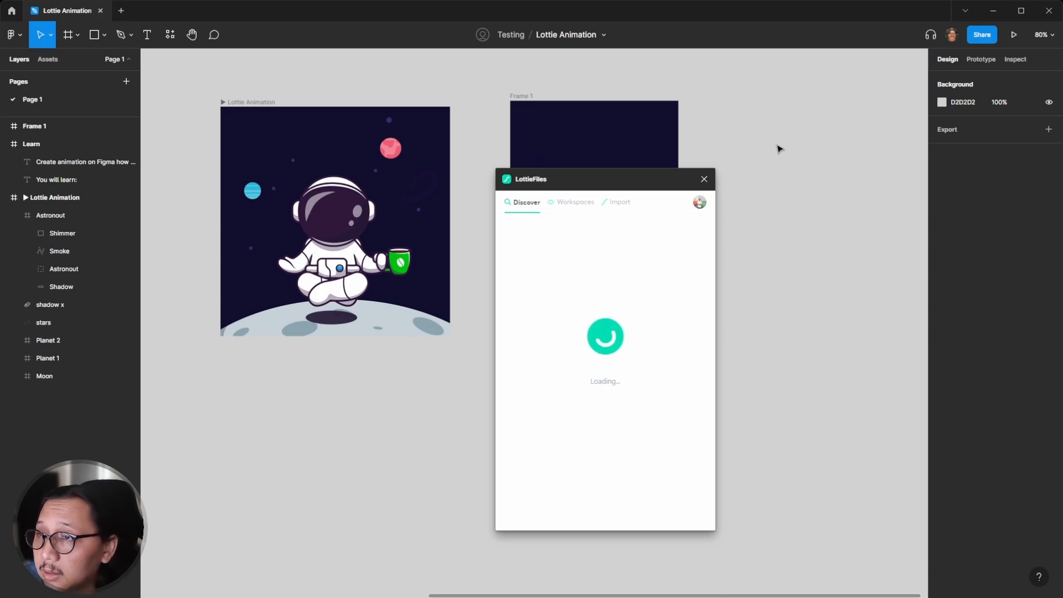
drag(667, 173, 382, 162)
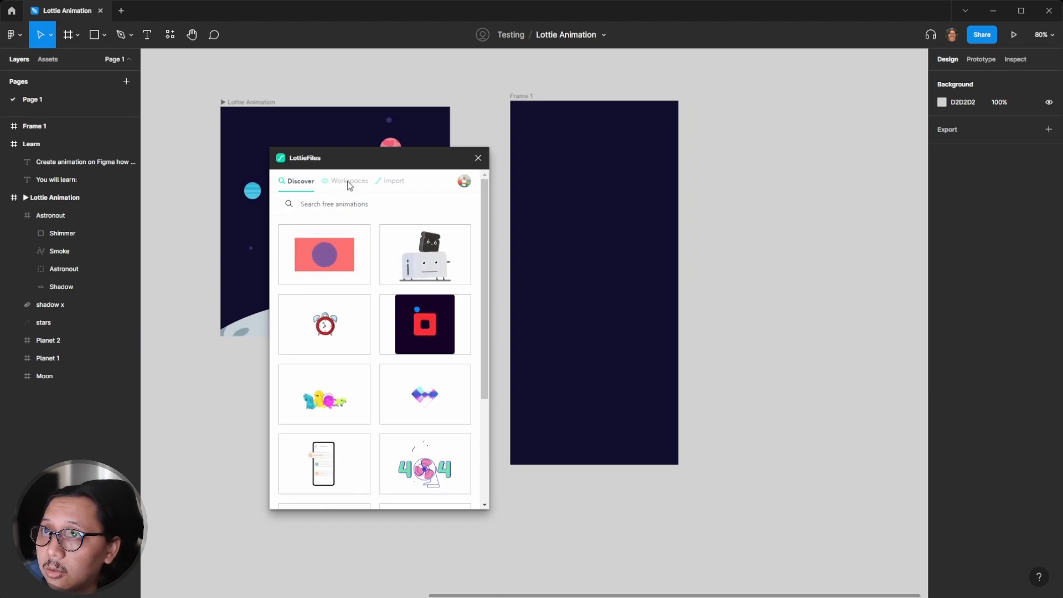
click(350, 182)
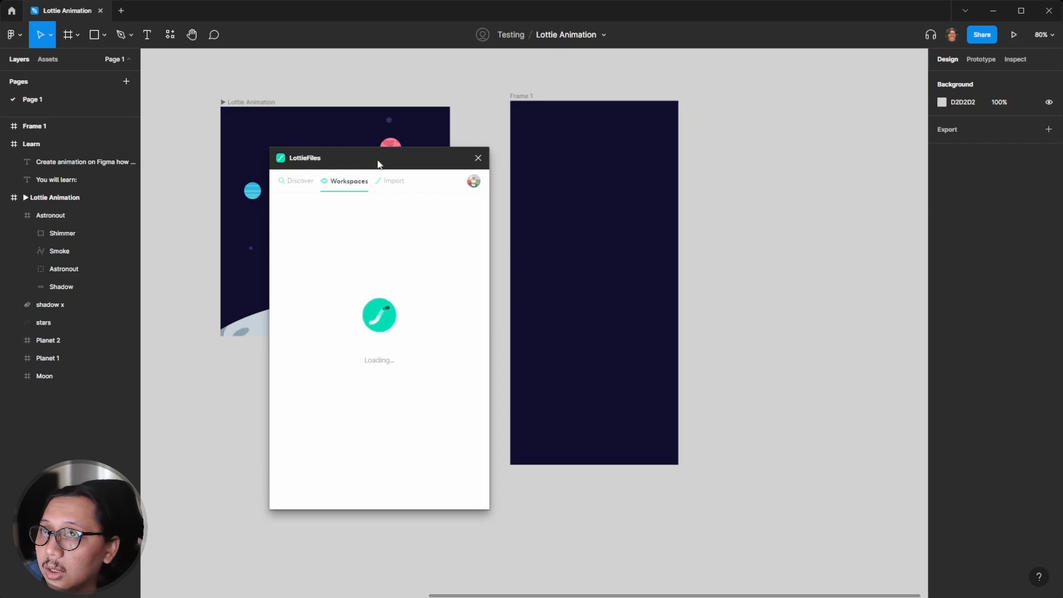
drag(378, 164, 377, 145)
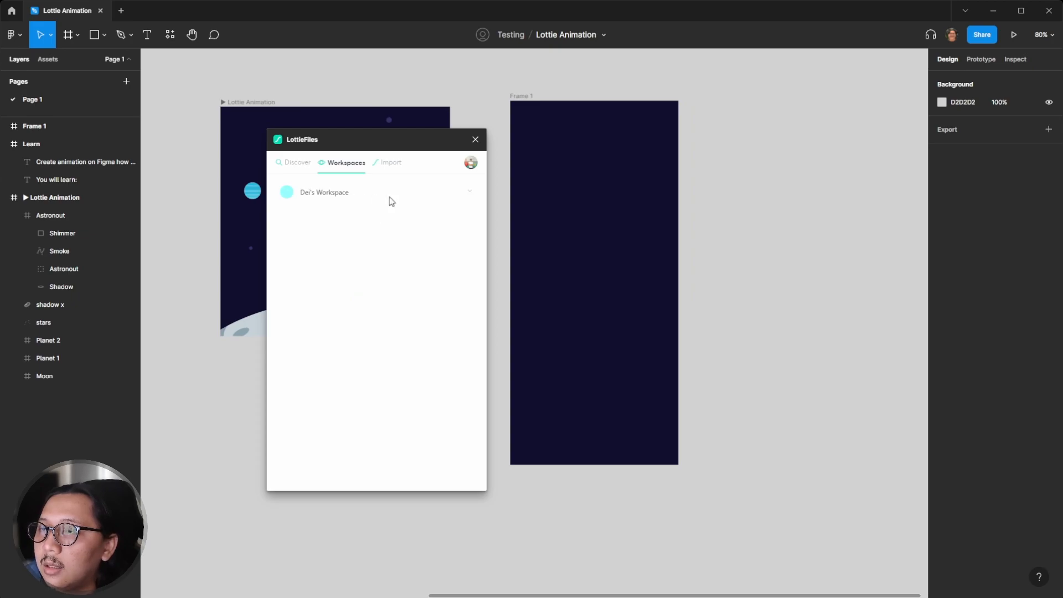
click(470, 204)
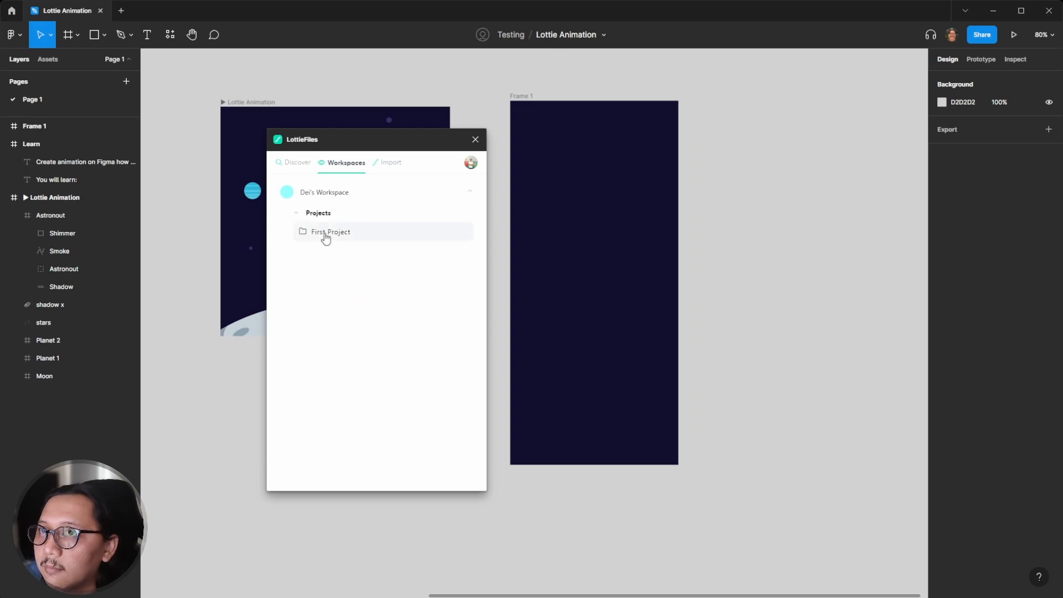
click(326, 235)
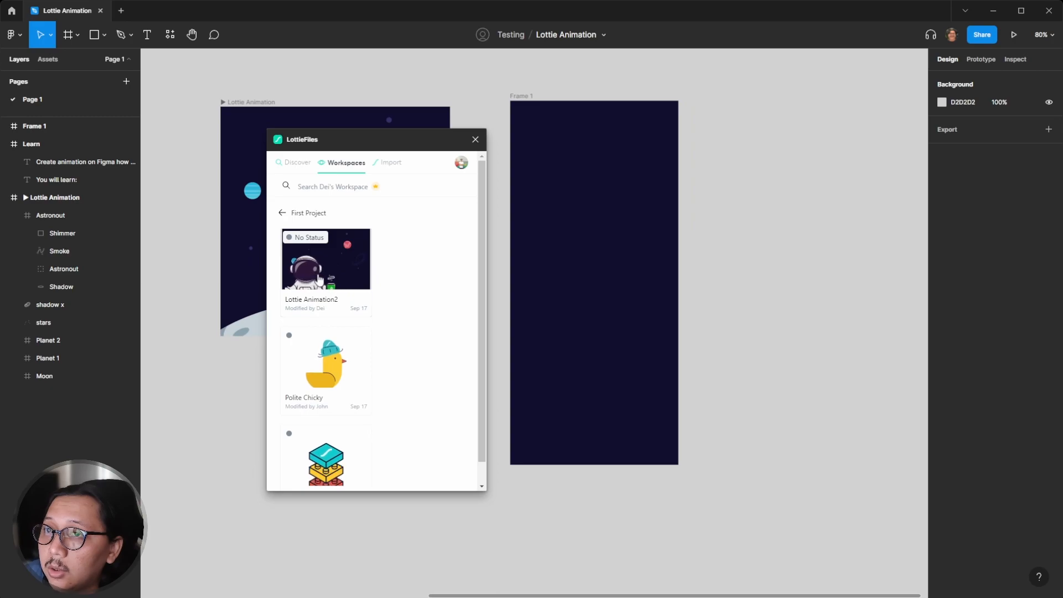
click(319, 279)
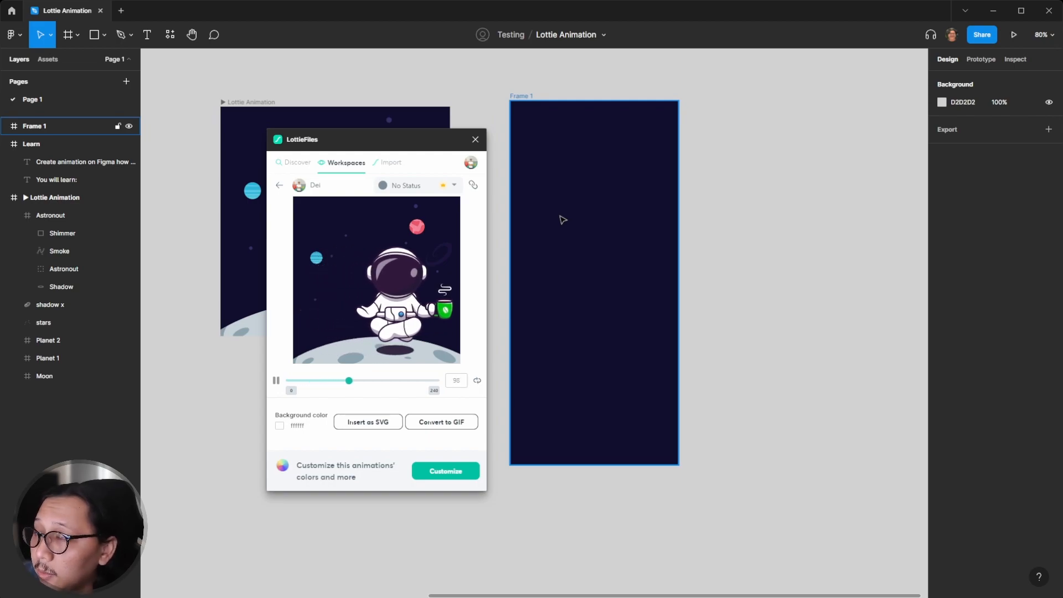
Step: Convert the astronaut animation to a GIF, add it to the canvas and position it over the phone frame
click(448, 429)
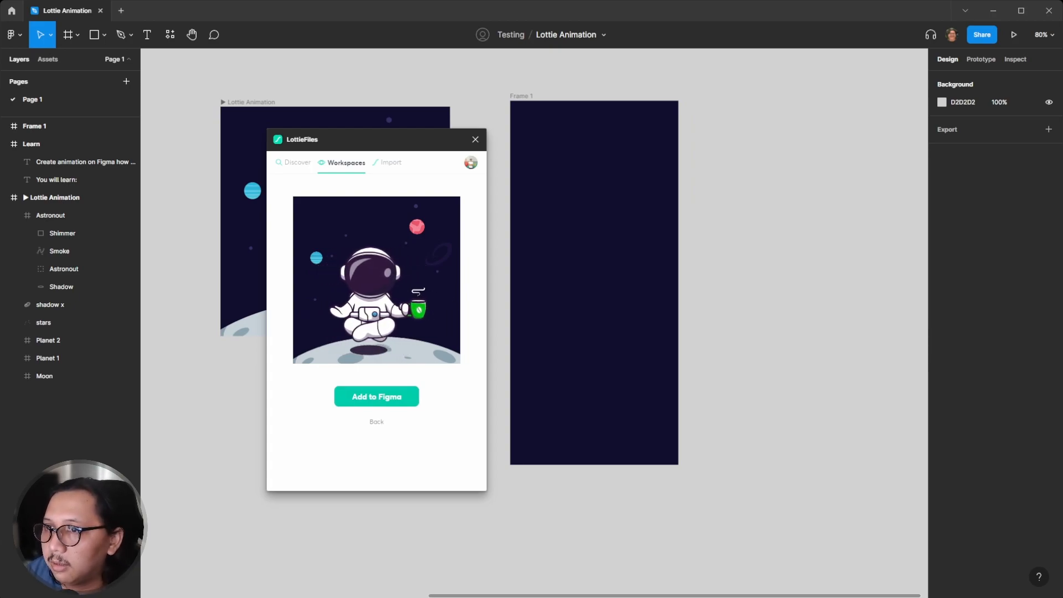
click(415, 395)
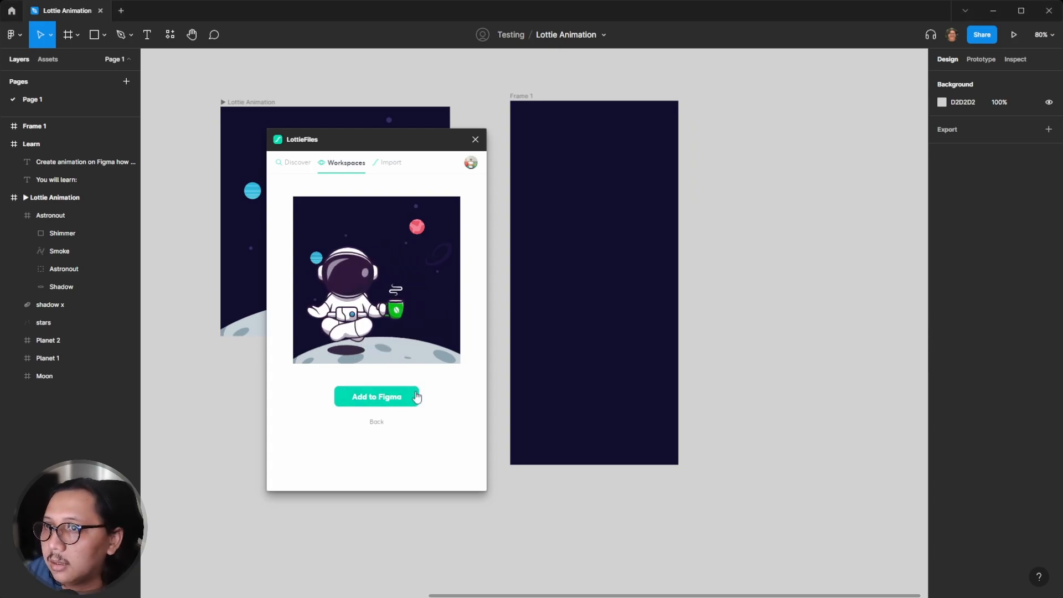
click(555, 344)
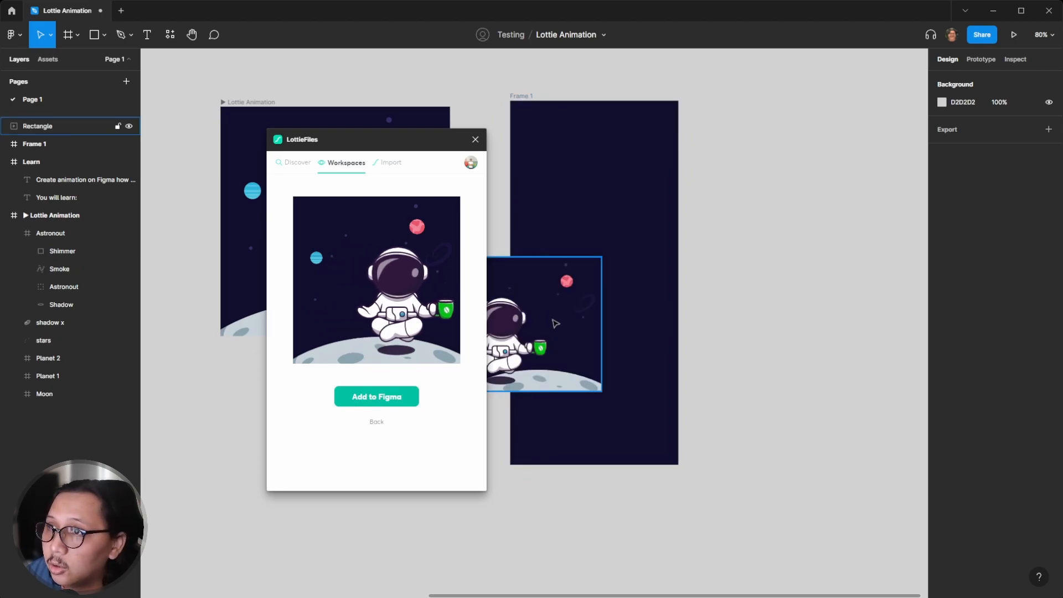
drag(555, 344, 613, 276)
click(591, 191)
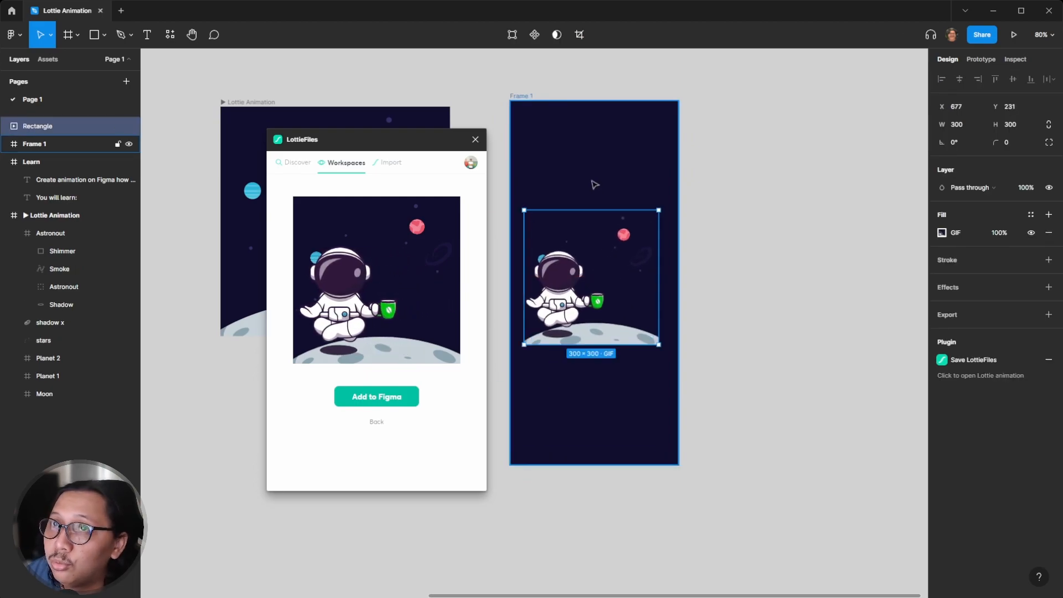
click(748, 238)
drag(592, 276, 591, 261)
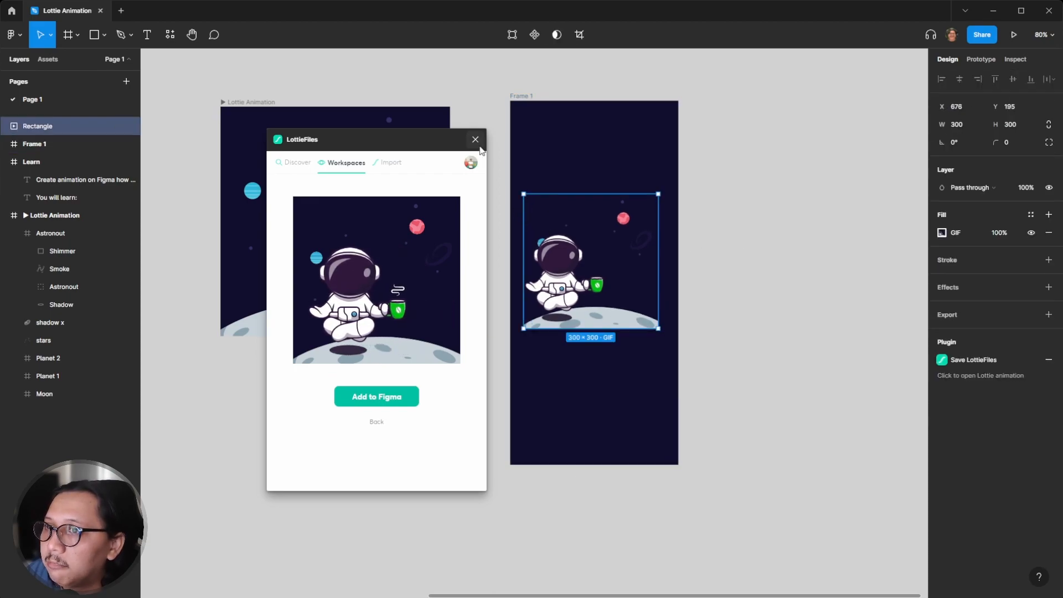
Step: Present the phone frame as a prototype to check whether the GIF plays, and return to the design
click(563, 85)
click(523, 98)
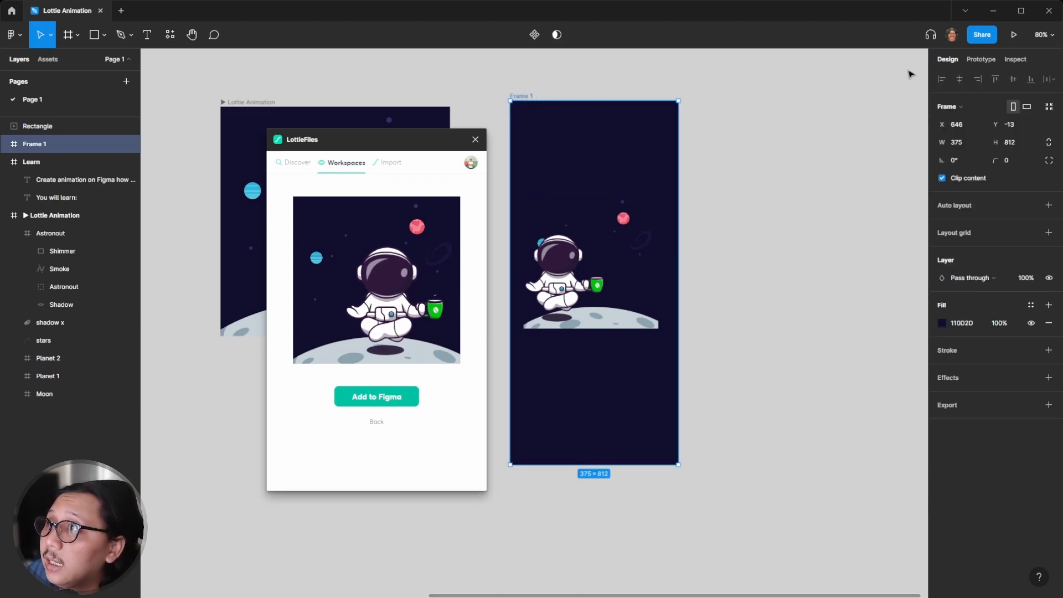
click(1008, 36)
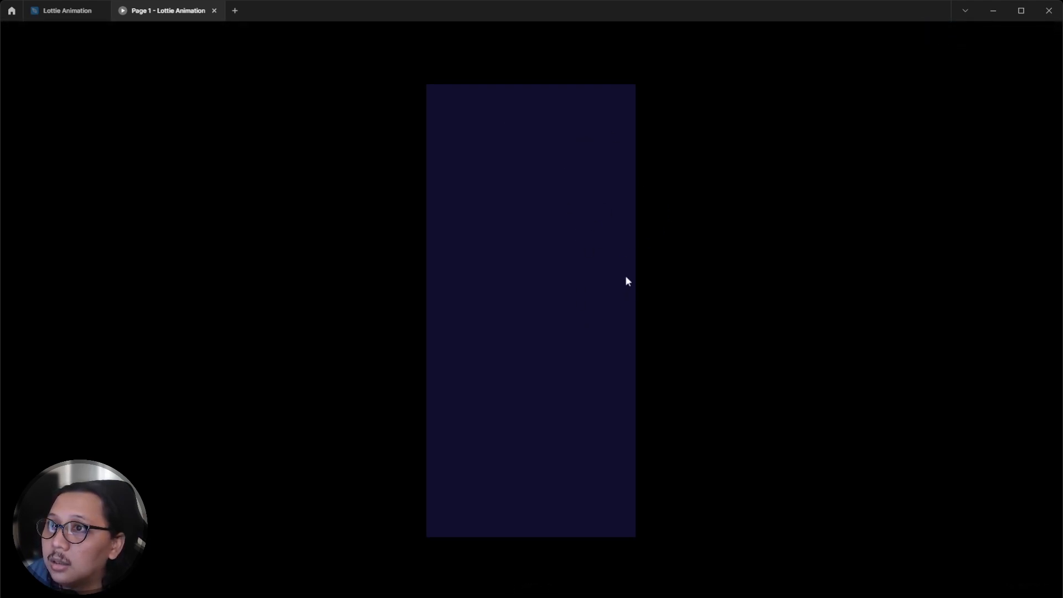
click(33, 14)
Step: Cut the GIF and paste it inside Frame 1, and check the result in the prototype preview
click(645, 317)
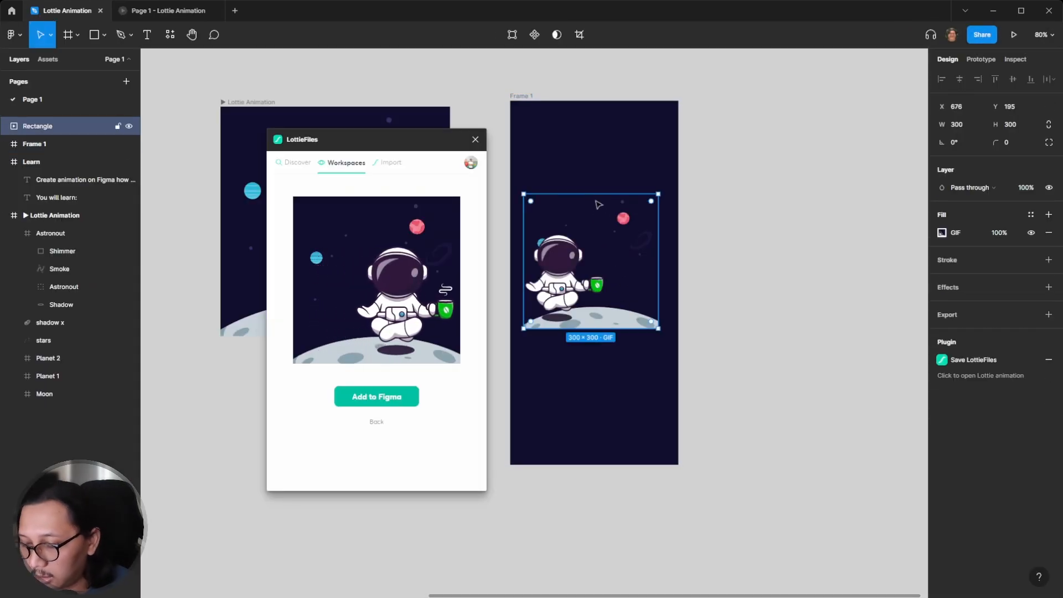
key(Delete)
click(528, 97)
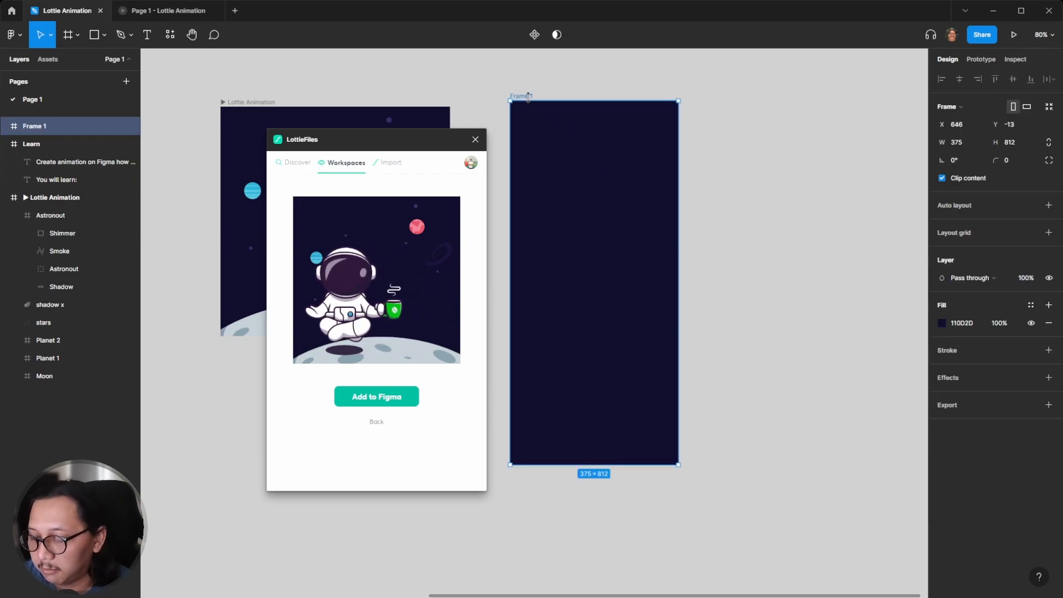
key(ctrl+v)
click(743, 173)
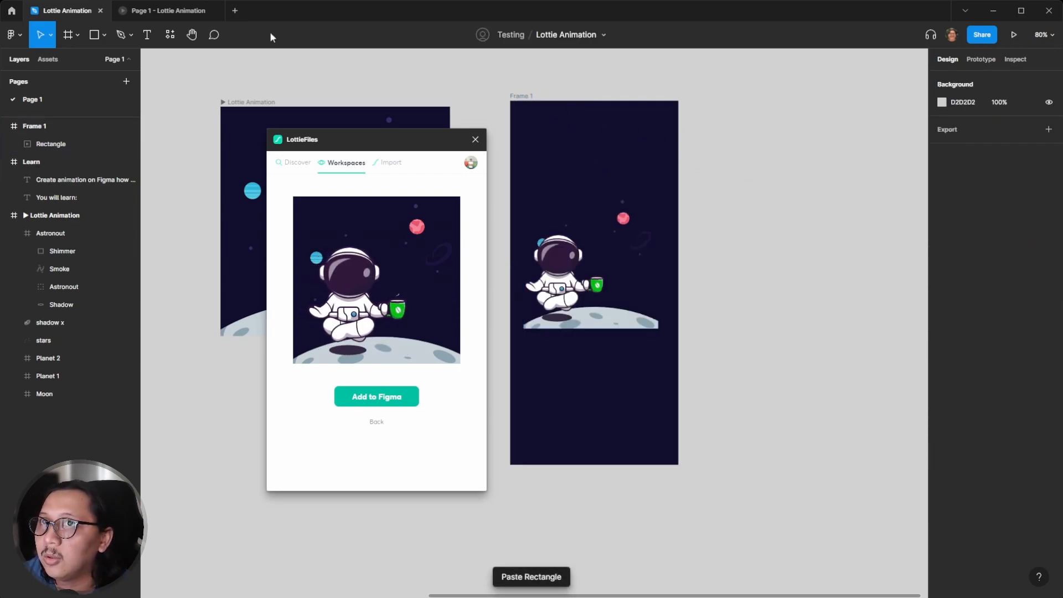
click(166, 11)
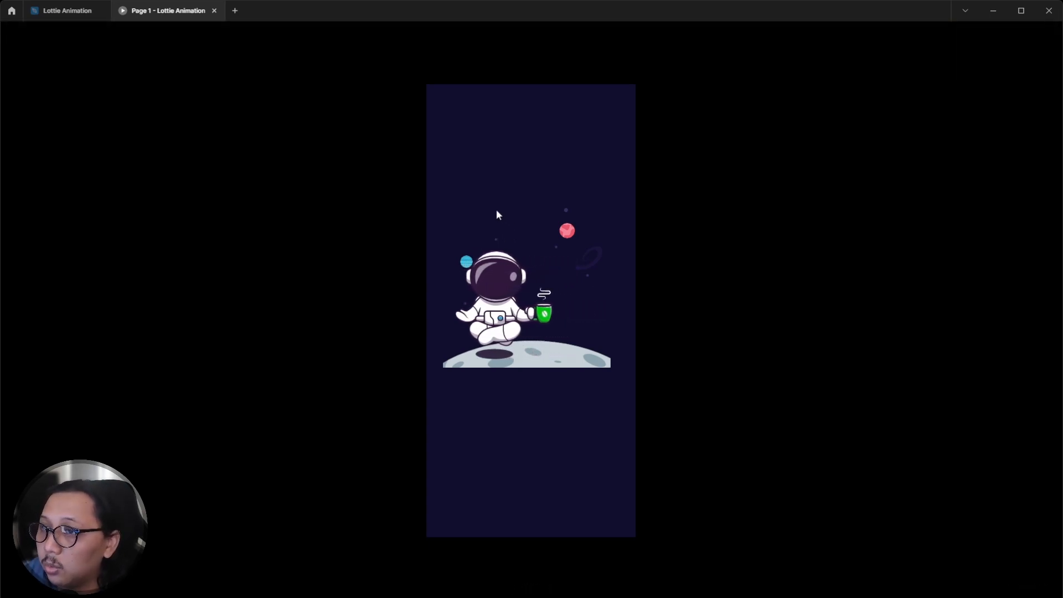
click(65, 12)
Step: Enlarge the GIF proportionally to 375 × 375 to span the phone frame's full width, and view it in the prototype
click(622, 308)
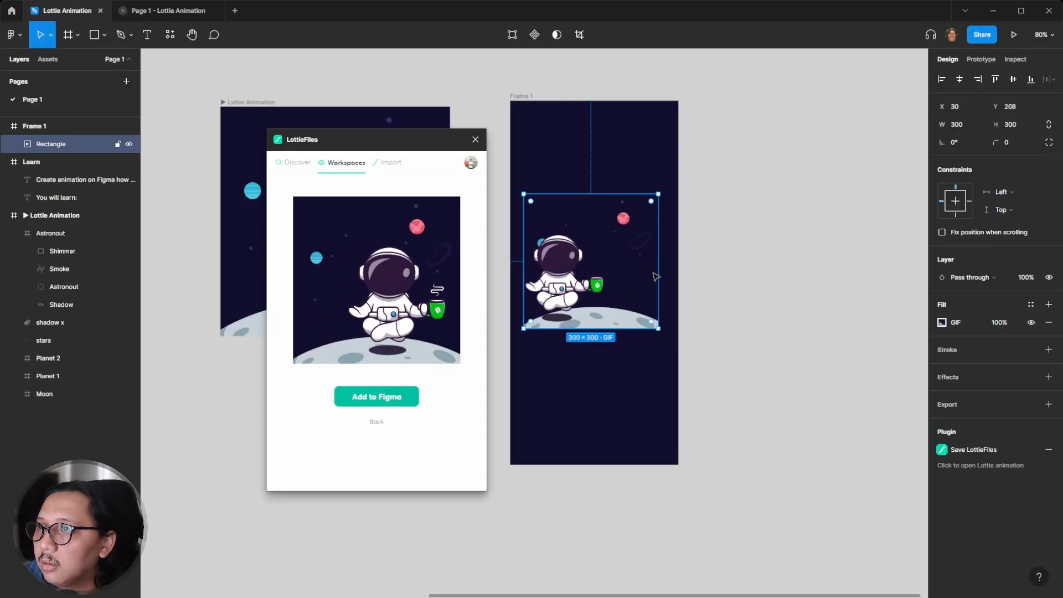
drag(657, 267, 677, 263)
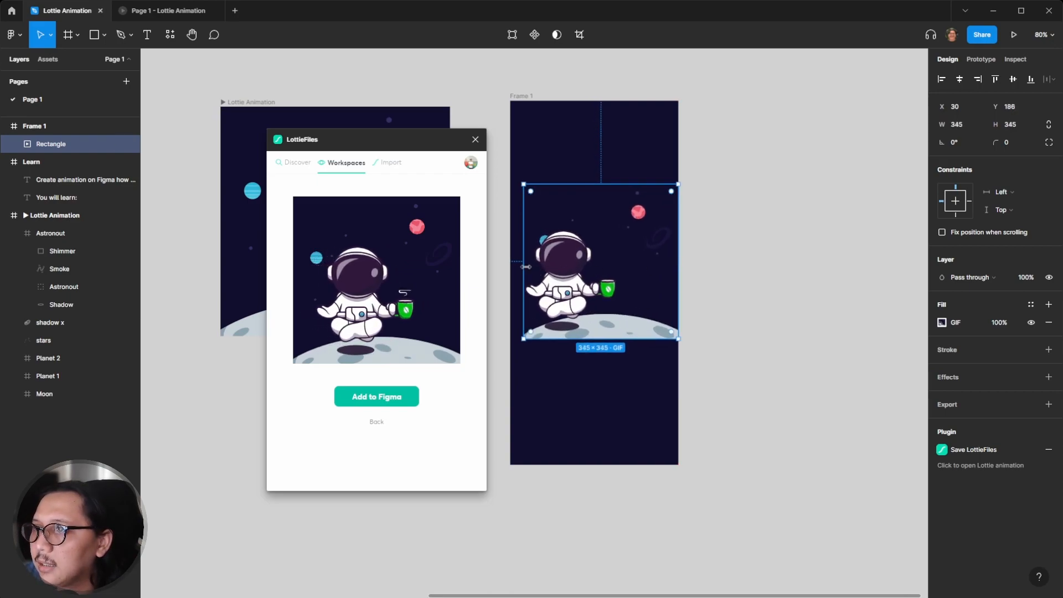
drag(524, 262, 507, 268)
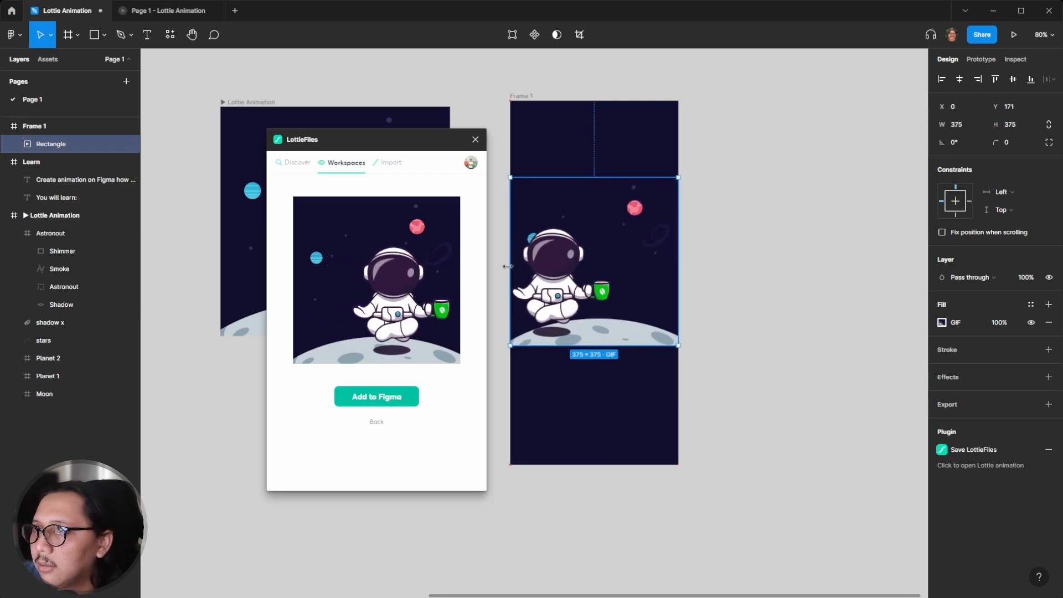
click(719, 261)
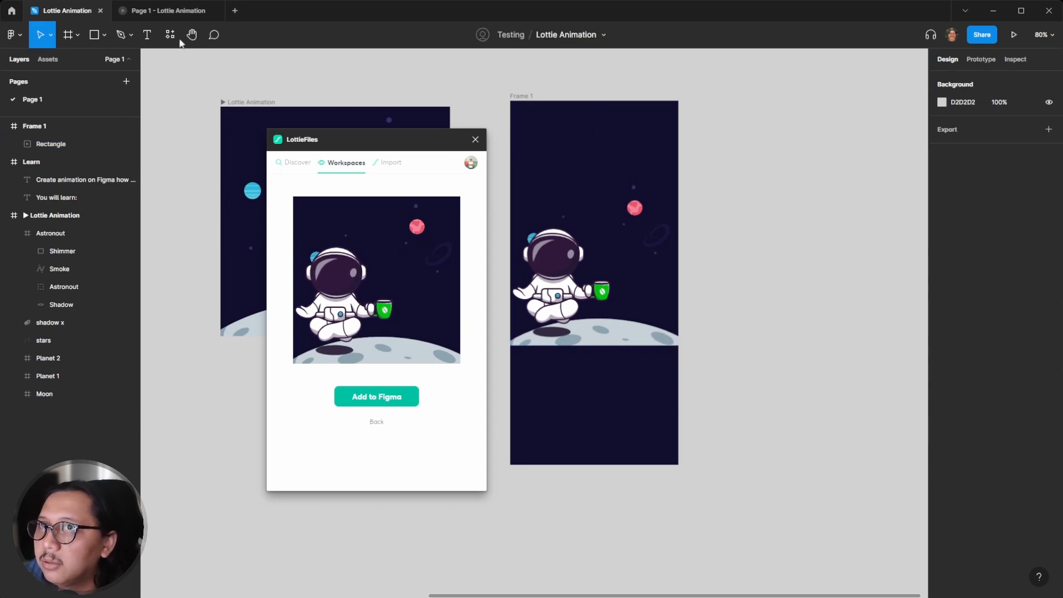
click(167, 11)
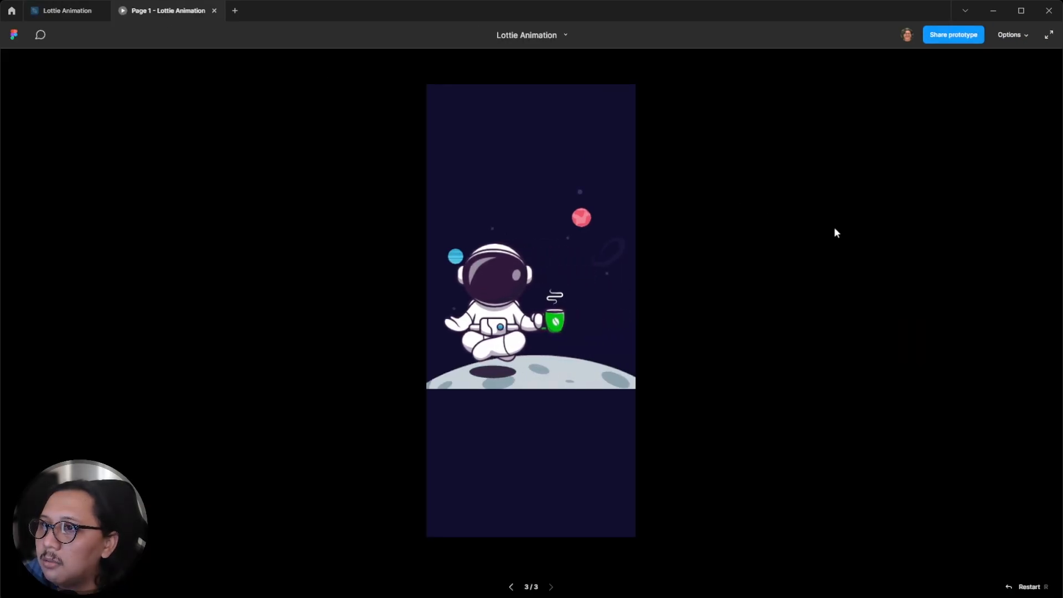